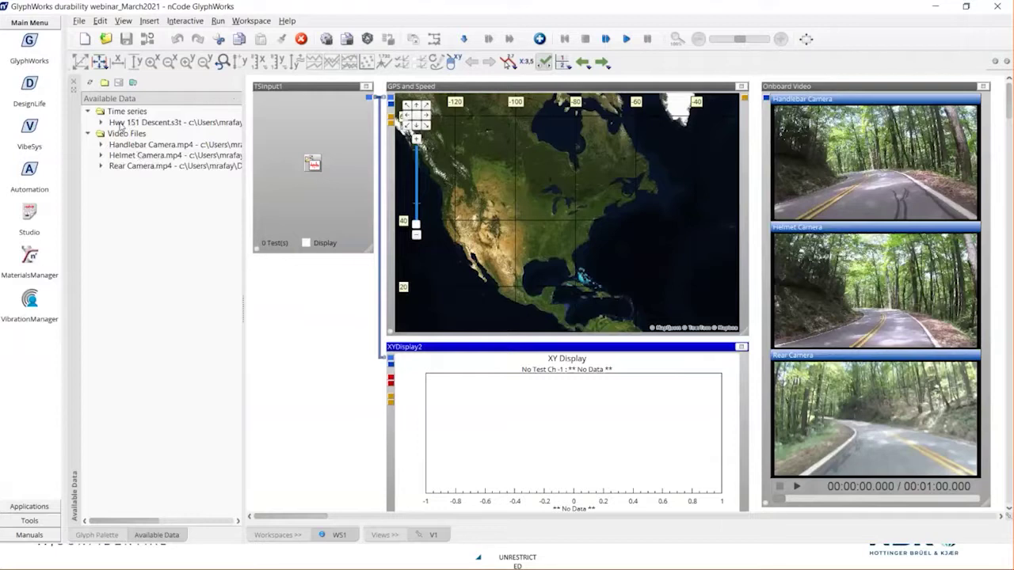
Load the Hwy 151 Descent.s3t time series into the TSInput1 glyph and display its signals four channels at a time
{"action": "left_click_drag", "start_coordinate": [122, 127], "coordinate": [277, 156]}
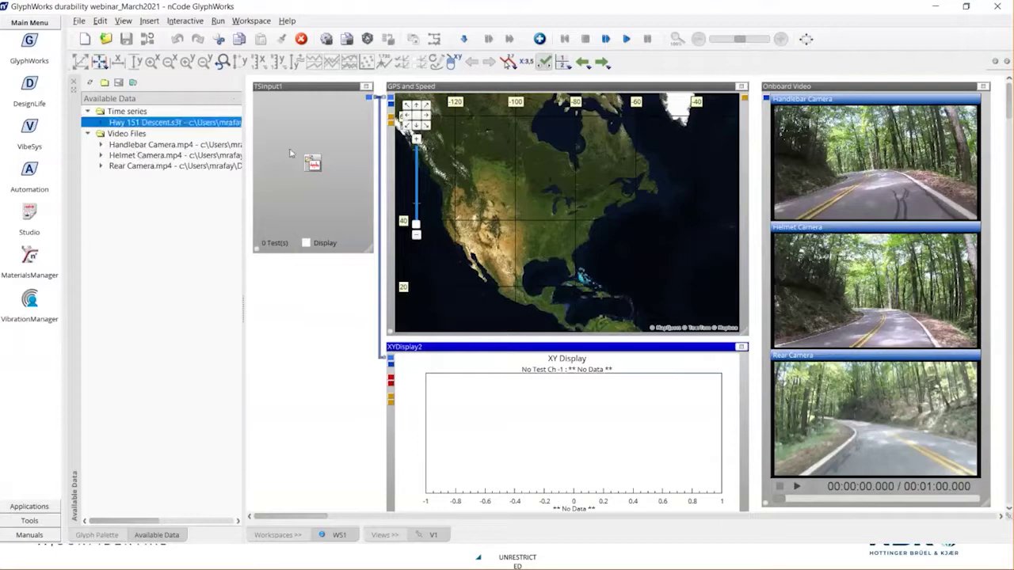
{"action": "left_click", "coordinate": [306, 242]}
{"action": "left_click", "coordinate": [564, 65]}
{"action": "left_click", "coordinate": [558, 125]}
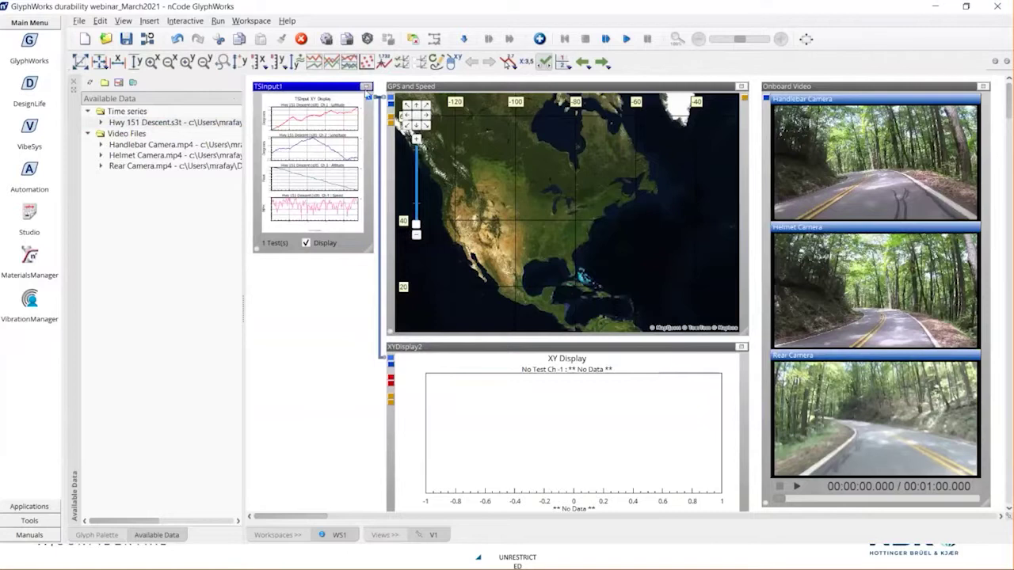
Enlarge the TSInput1 plot and page forward through the channels up to the group with Pitch Rate, Yaw Rate and Seat Rail Strain
{"action": "left_click", "coordinate": [367, 87]}
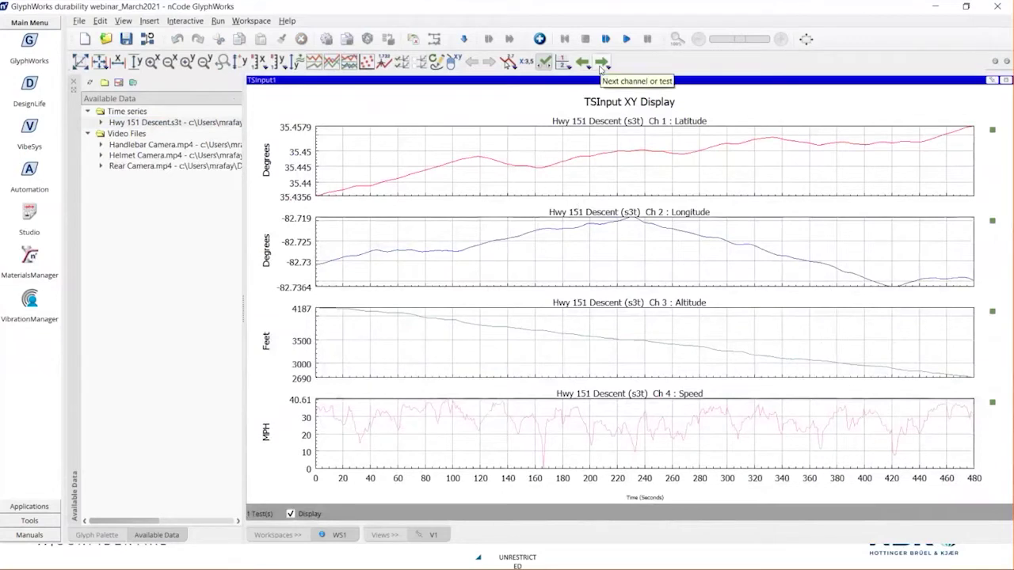
{"action": "left_click", "coordinate": [602, 63]}
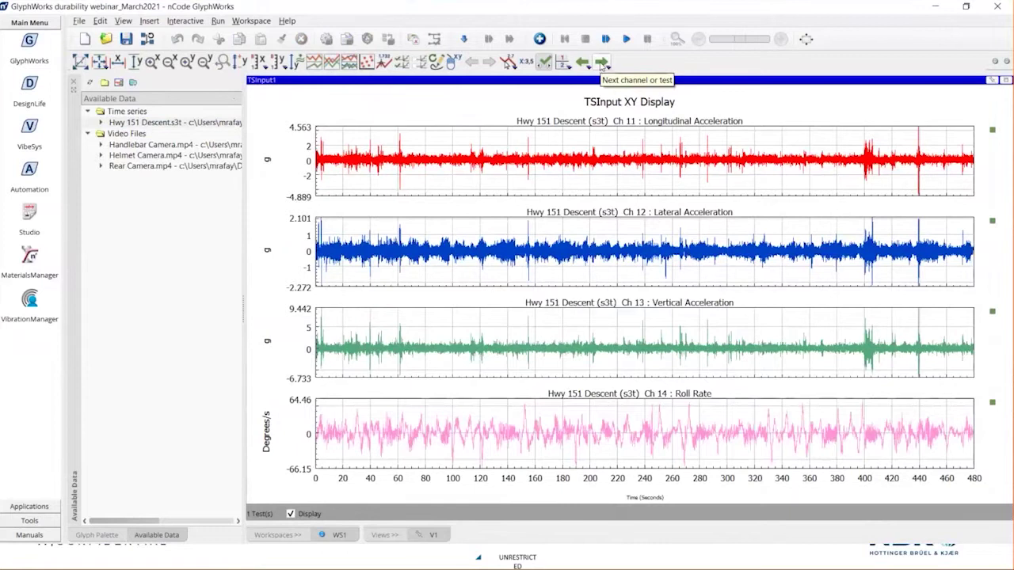
{"action": "left_click", "coordinate": [602, 63]}
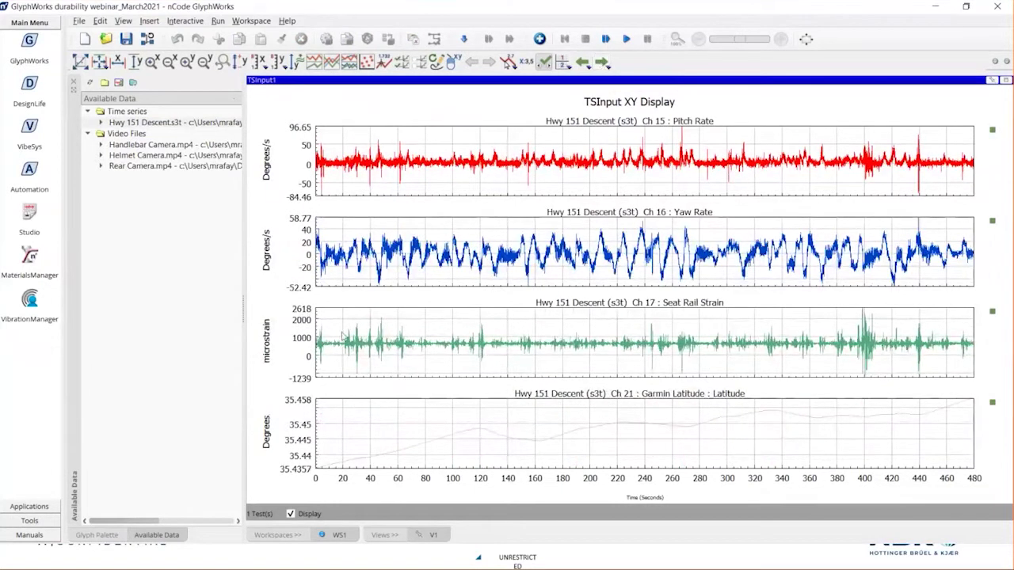
Show one channel per page in the TSInput1 plot and go to channel 17, Seat Rail Strain
{"action": "left_click", "coordinate": [565, 63]}
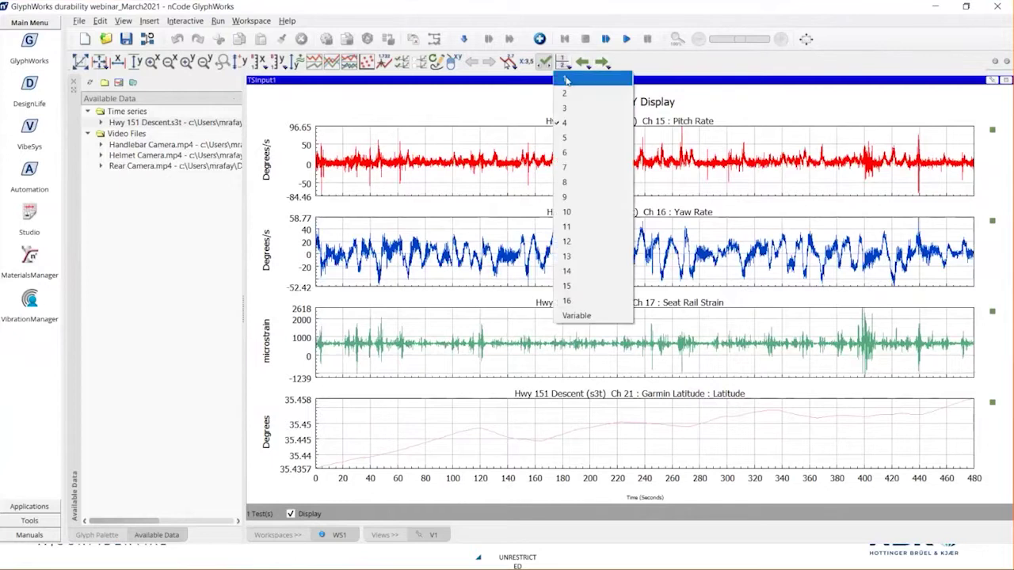
{"action": "left_click", "coordinate": [565, 80]}
{"action": "left_click", "coordinate": [602, 63]}
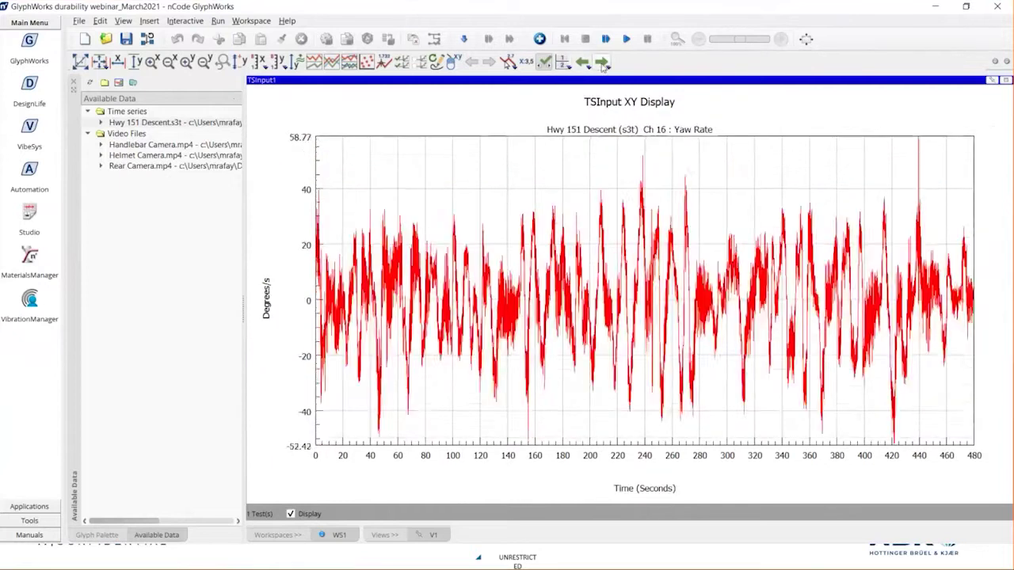
{"action": "left_click", "coordinate": [602, 63]}
{"action": "mouse_move", "coordinate": [626, 291]}
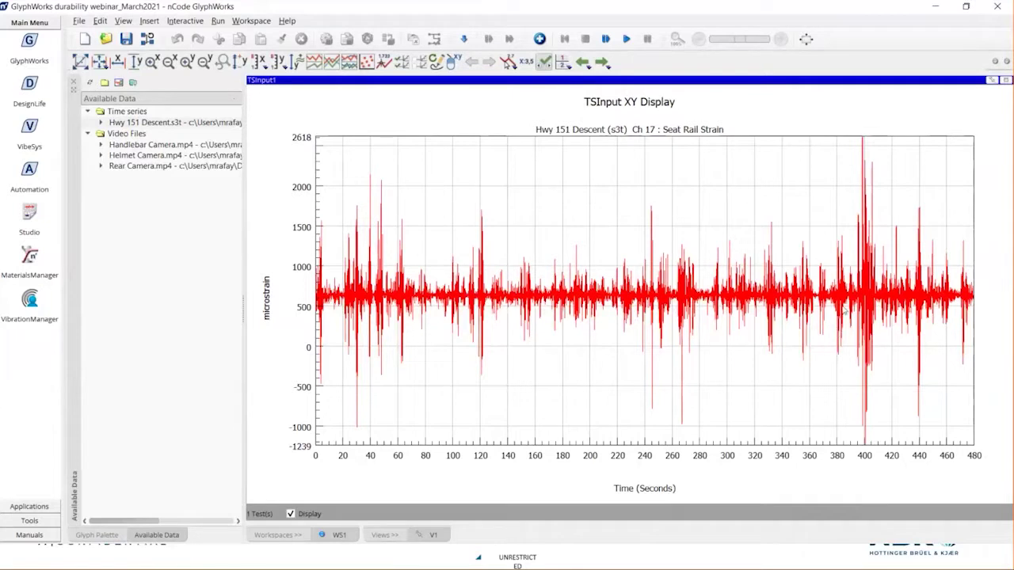
Mark the strain burst from about 385 to 414 seconds on the Seat Rail Strain plot, and remove the marking
{"action": "left_click_drag", "start_coordinate": [843, 310], "coordinate": [883, 311]}
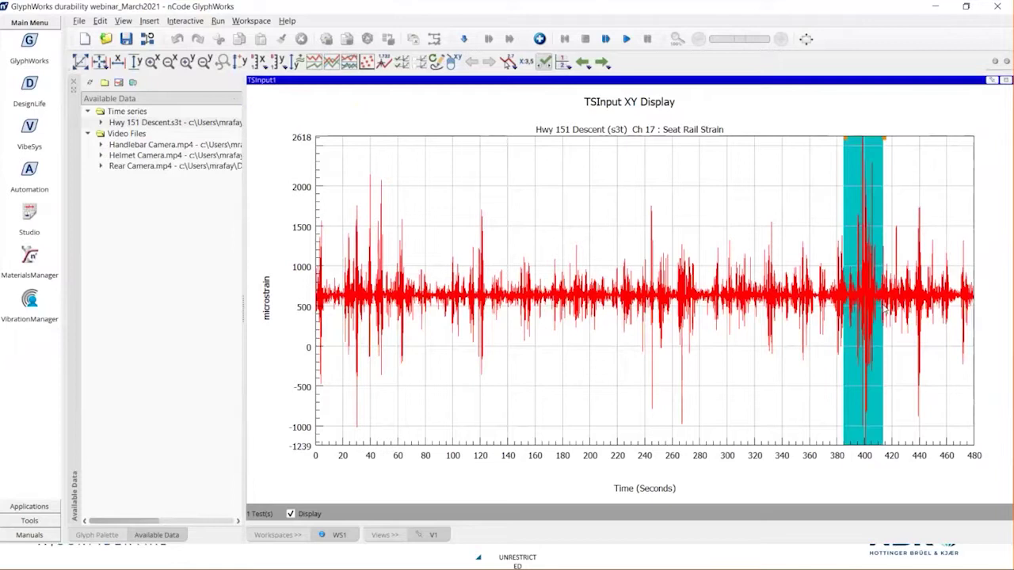
{"action": "mouse_move", "coordinate": [884, 310]}
{"action": "right_click", "coordinate": [885, 141]}
{"action": "left_click", "coordinate": [910, 147]}
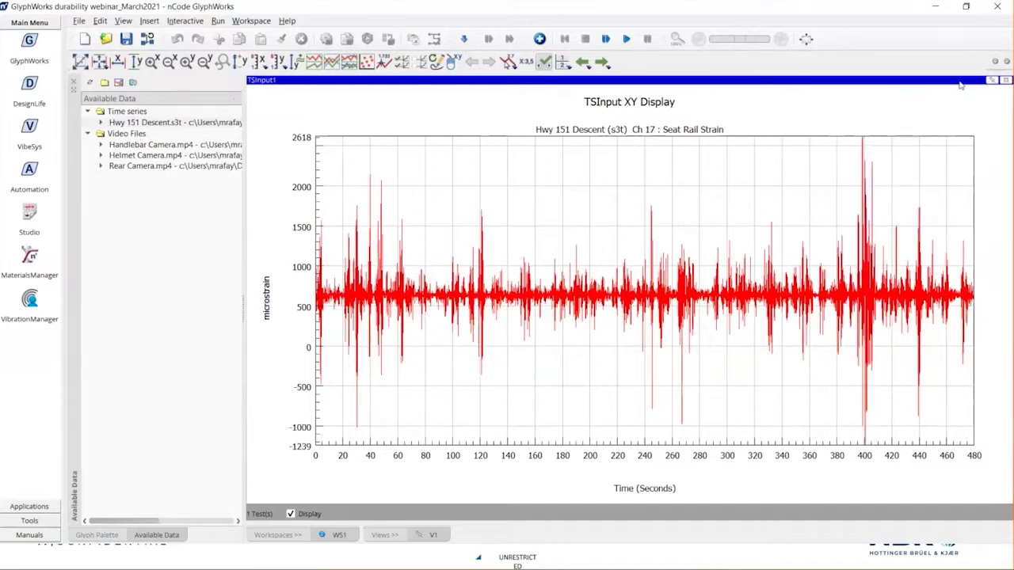
Return to the workspace, run the process, and examine the Seat Rail Strain signal in the enlarged XYDisplay2 before restoring its size
{"action": "left_click", "coordinate": [1004, 81]}
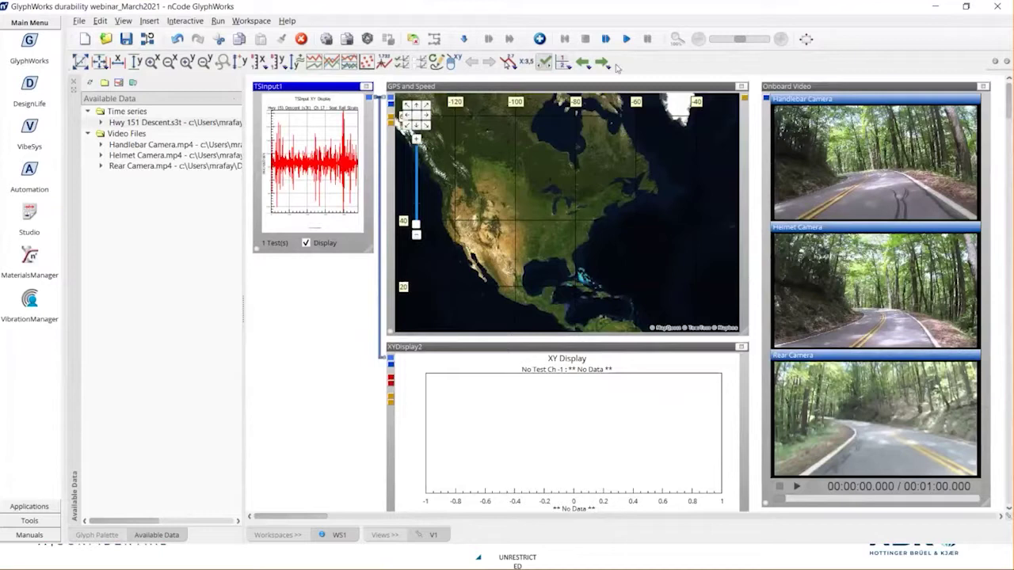
{"action": "left_click", "coordinate": [626, 39]}
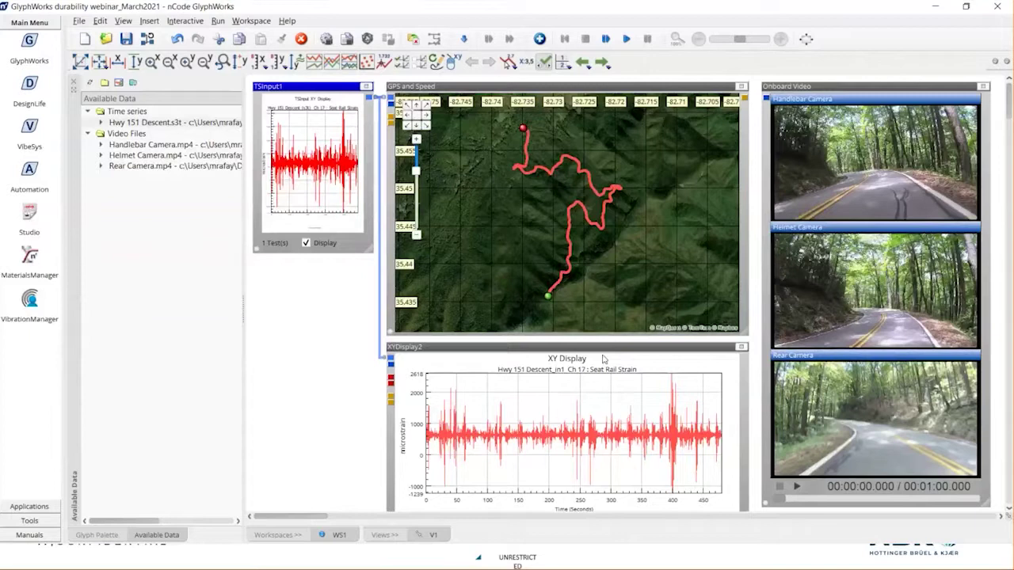
{"action": "left_click", "coordinate": [741, 347]}
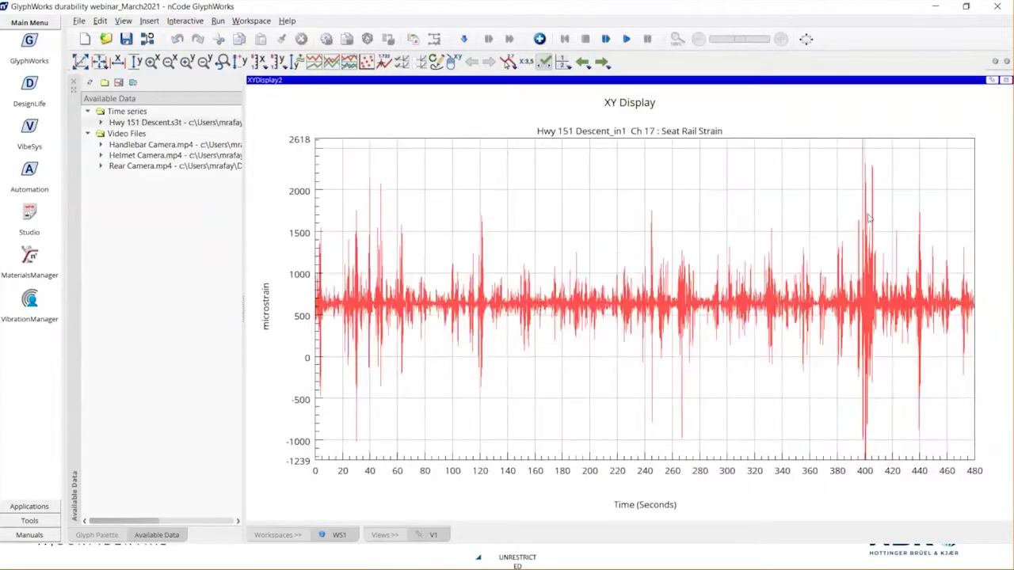
{"action": "left_click", "coordinate": [1004, 82]}
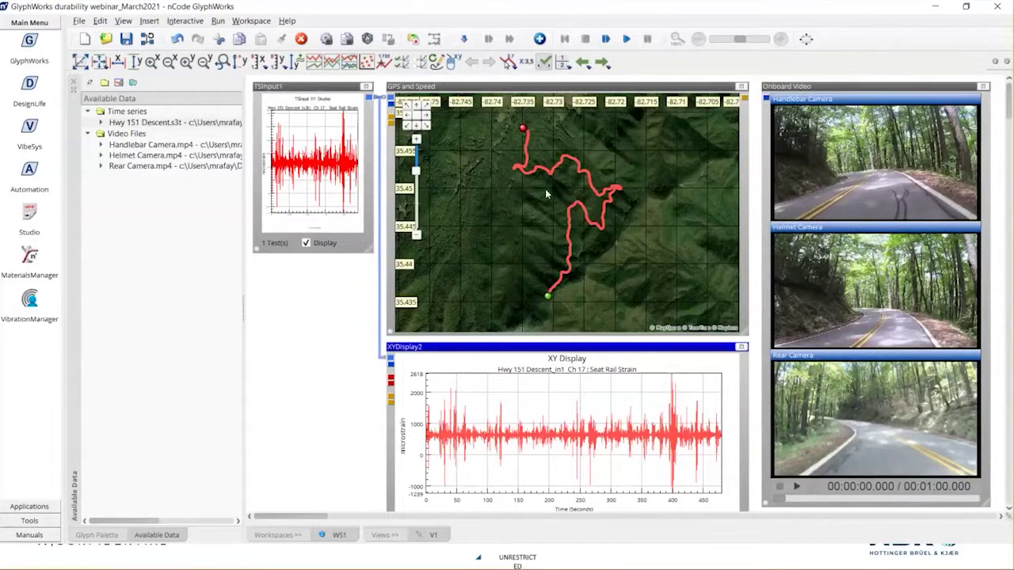
Play the onboard videos with the synchronized GPS and strain cursors, rewind to about 11 seconds, replay, and pause at about 28 seconds
{"action": "left_click", "coordinate": [798, 488]}
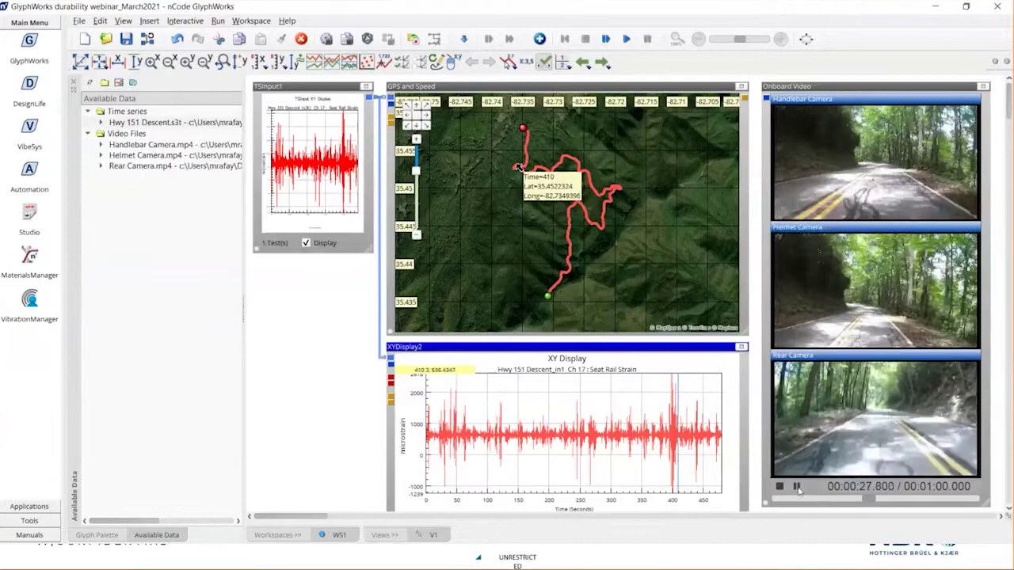
{"action": "left_click", "coordinate": [869, 502]}
{"action": "left_click_drag", "start_coordinate": [869, 502], "coordinate": [808, 504]}
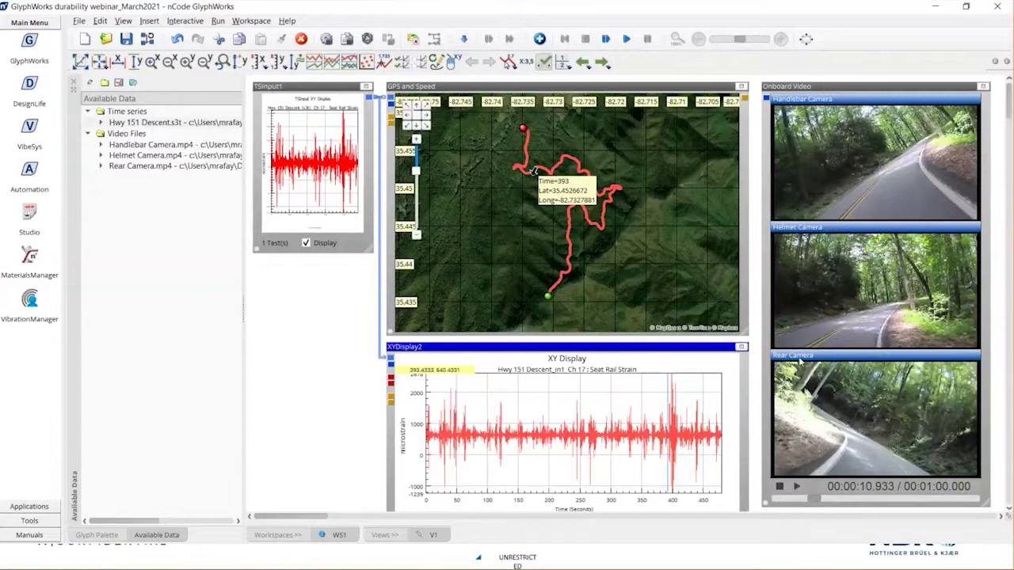
{"action": "left_click", "coordinate": [796, 487]}
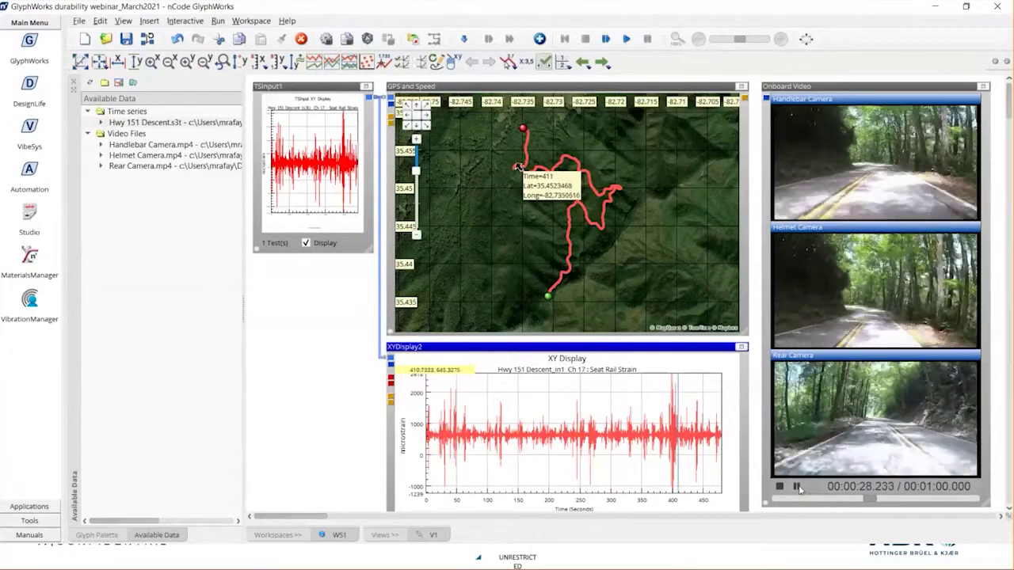
{"action": "left_click", "coordinate": [797, 487]}
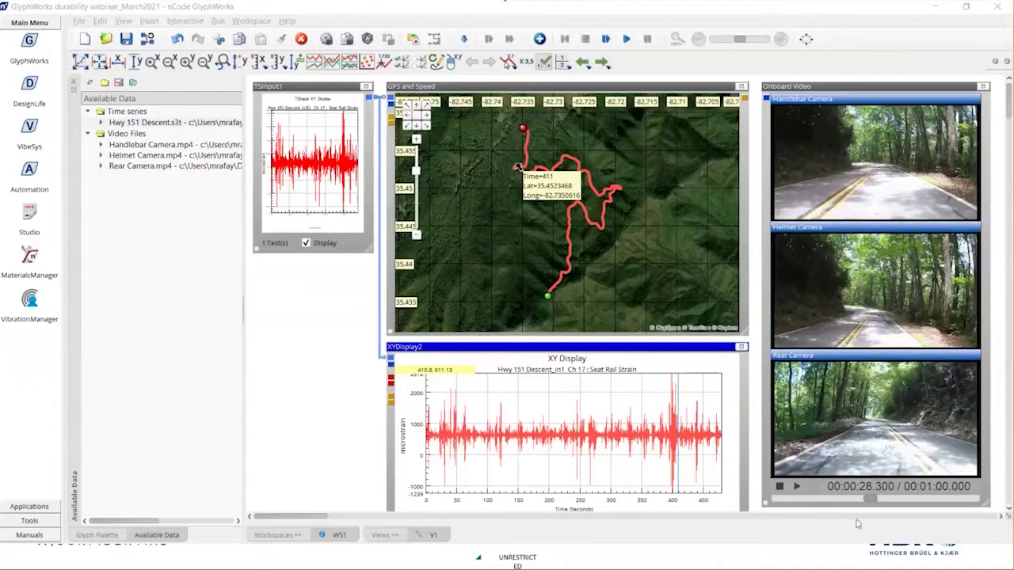
Switch to the slide presentation and advance from the Objectives slide to the Fatigue analysis roadmap slide
{"action": "key", "text": "alt+Tab"}
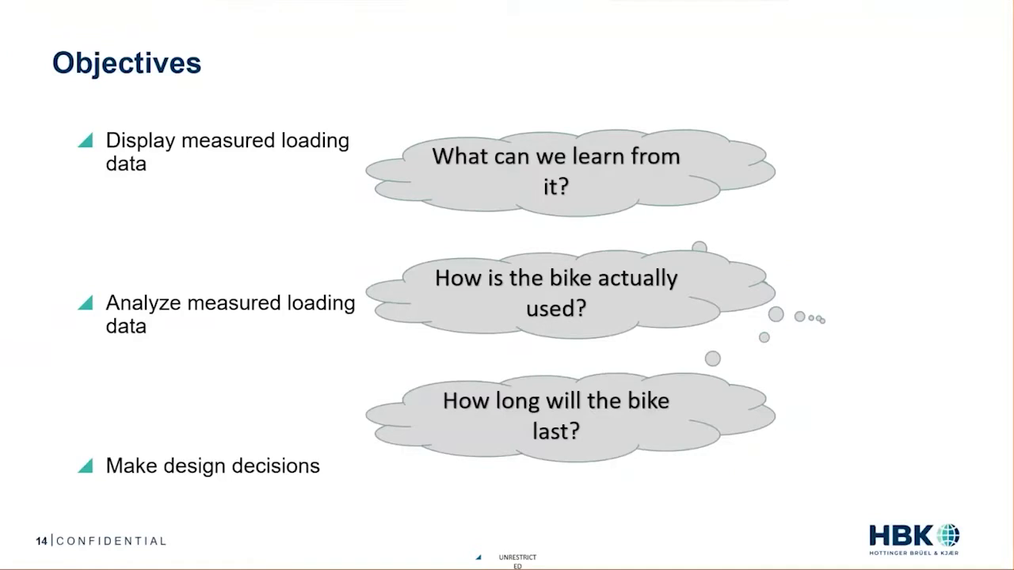
{"action": "key", "text": "Right"}
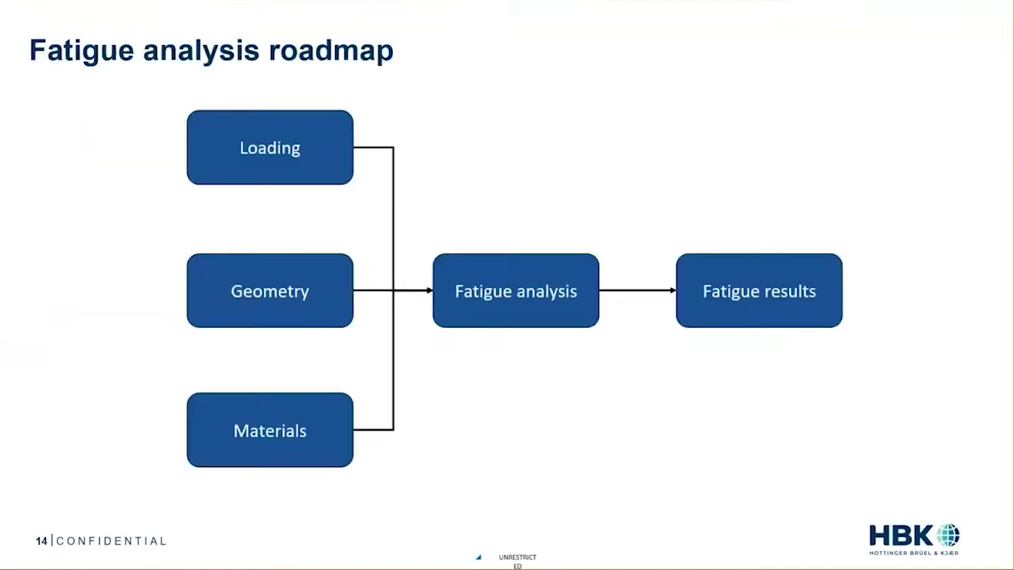
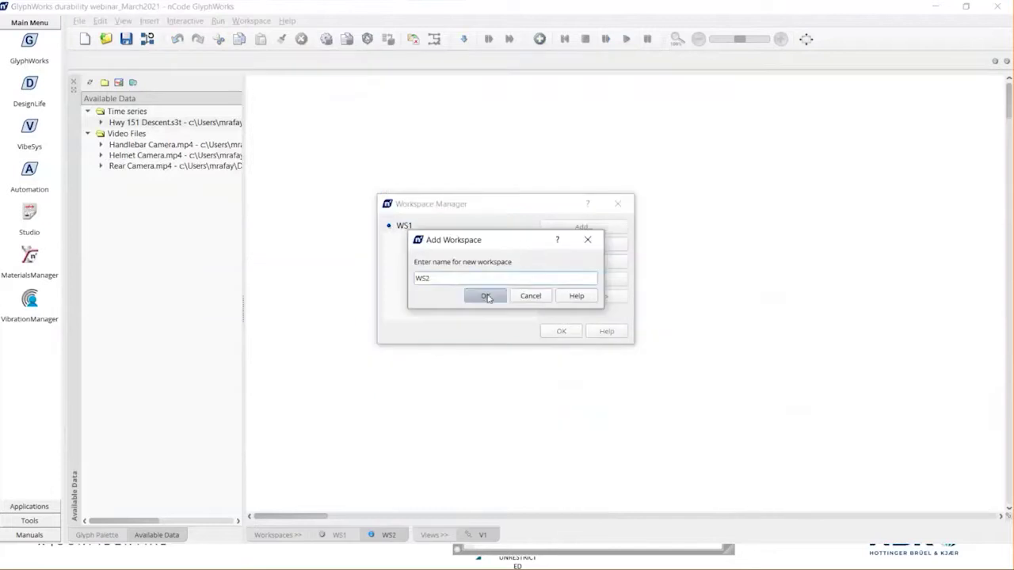
Add a new workspace named WS2 and close the Workspace Manager
{"action": "left_click", "coordinate": [482, 294]}
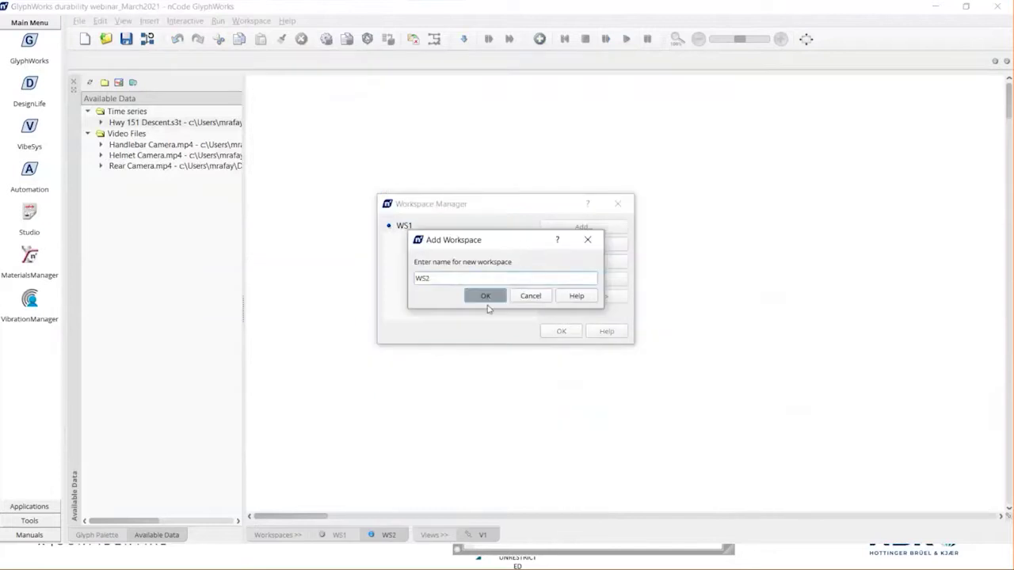
{"action": "left_click", "coordinate": [560, 332]}
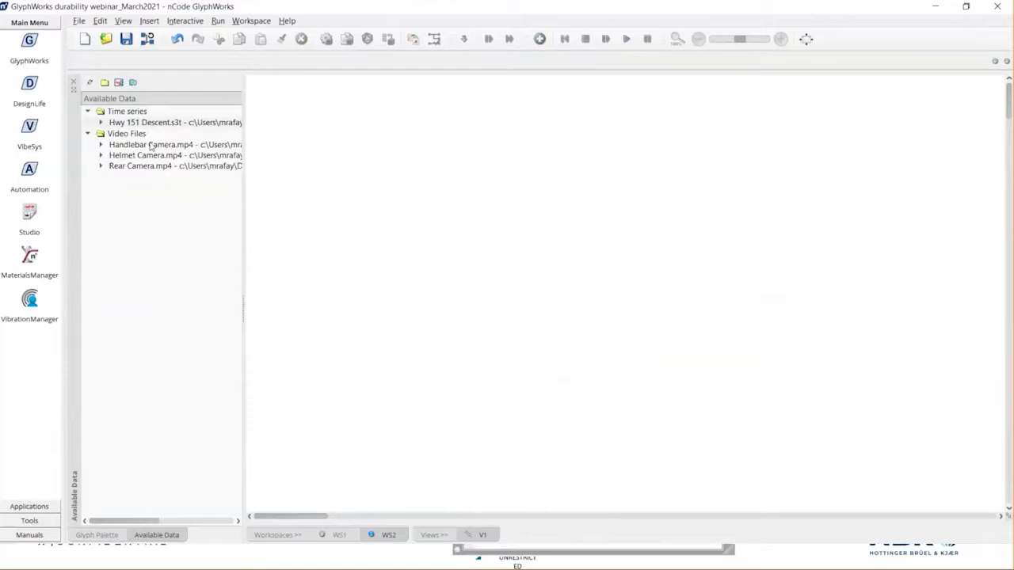
Place channel 17, Seat Rail Strain, from Hwy 151 Descent.s3t in the empty workspace as a time series input with its display on
{"action": "left_click", "coordinate": [101, 124]}
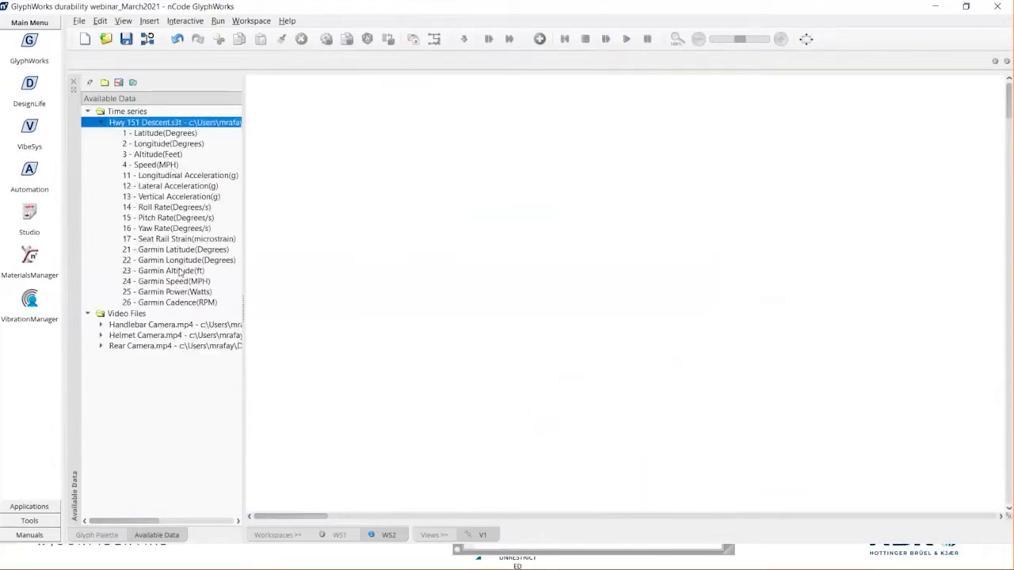
{"action": "left_click", "coordinate": [150, 240]}
{"action": "left_click_drag", "start_coordinate": [150, 241], "coordinate": [336, 145]}
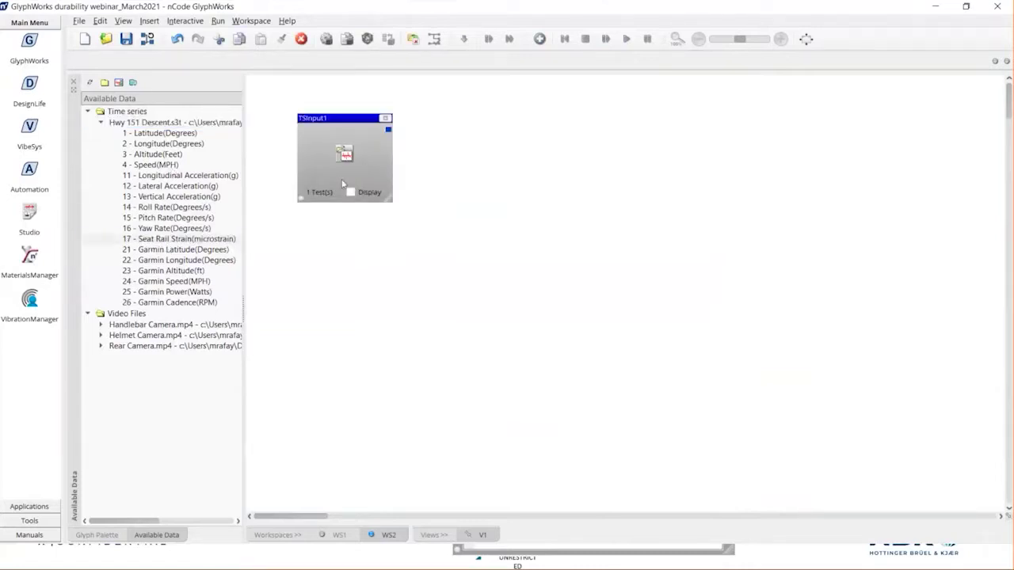
{"action": "left_click", "coordinate": [351, 193]}
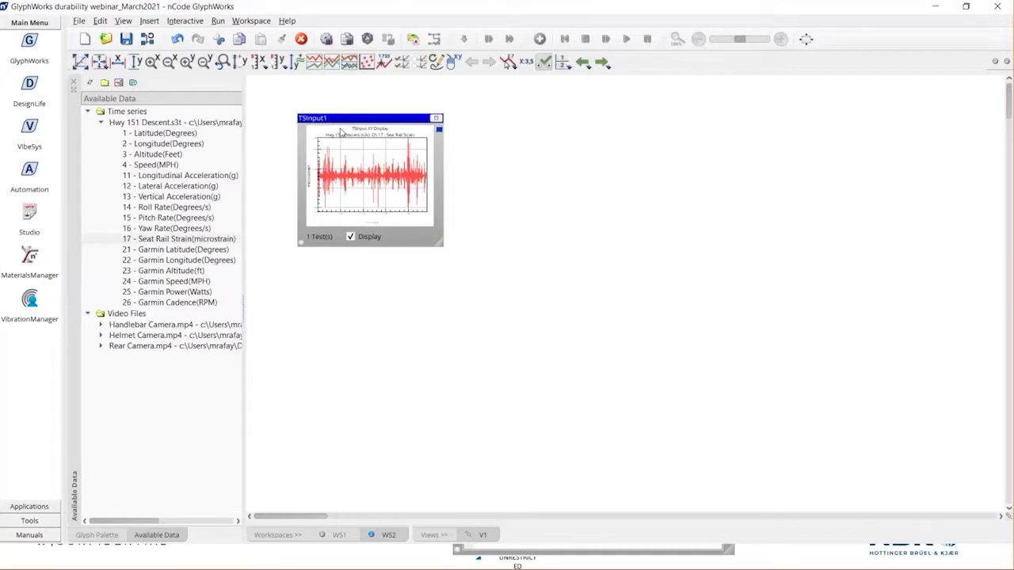
Add a Strain Life fatigue glyph to the workspace beside the TSInput1 glyph
{"action": "left_click", "coordinate": [119, 536]}
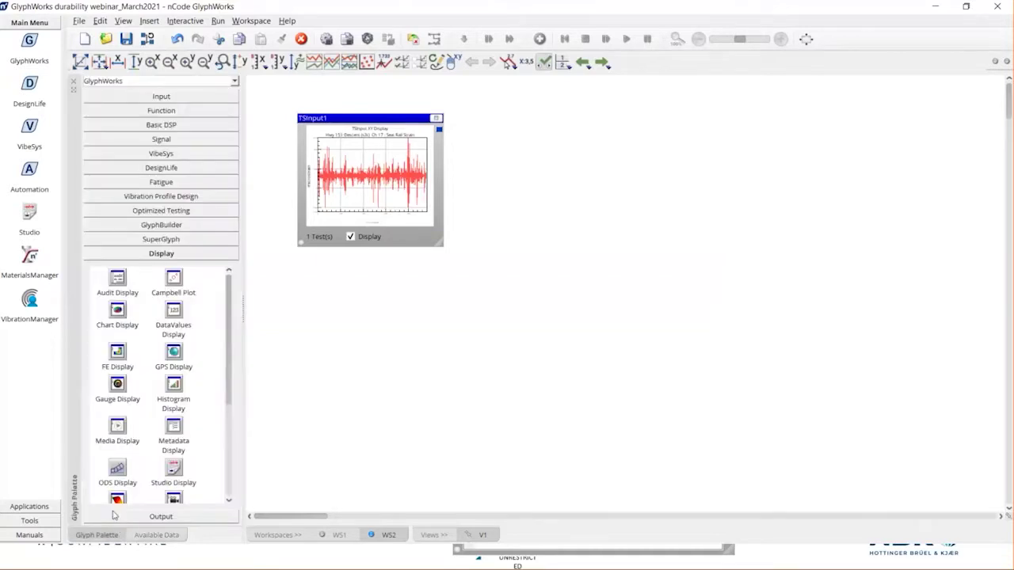
{"action": "left_click", "coordinate": [161, 182]}
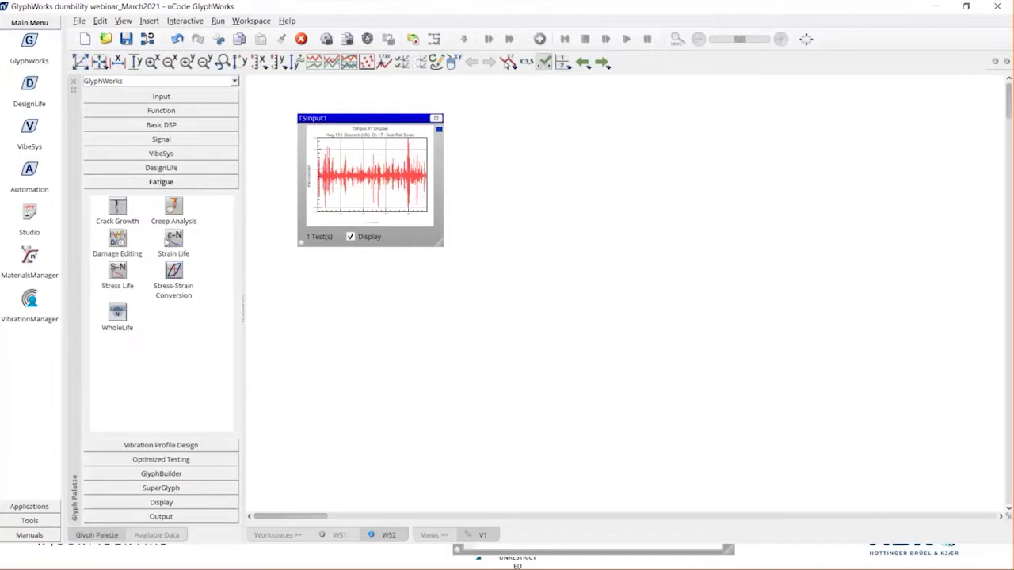
{"action": "left_click_drag", "start_coordinate": [168, 242], "coordinate": [545, 127]}
{"action": "left_click", "coordinate": [543, 120]}
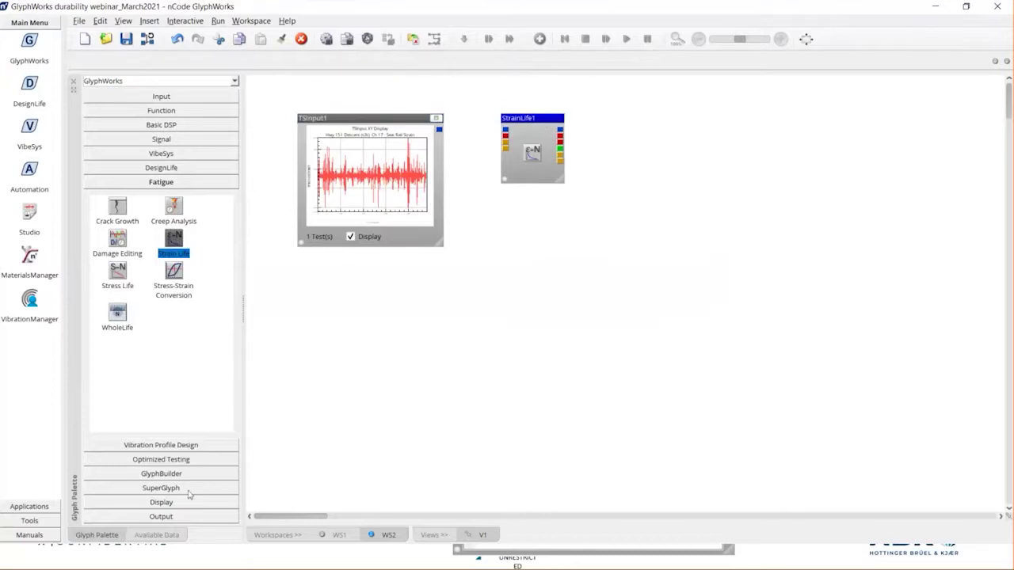
Add a Fatigue_results display glyph to the workspace beyond the StrainLife1 glyph
{"action": "left_click", "coordinate": [167, 504]}
{"action": "scroll", "coordinate": [176, 440], "scroll_direction": "down", "scroll_amount": 5}
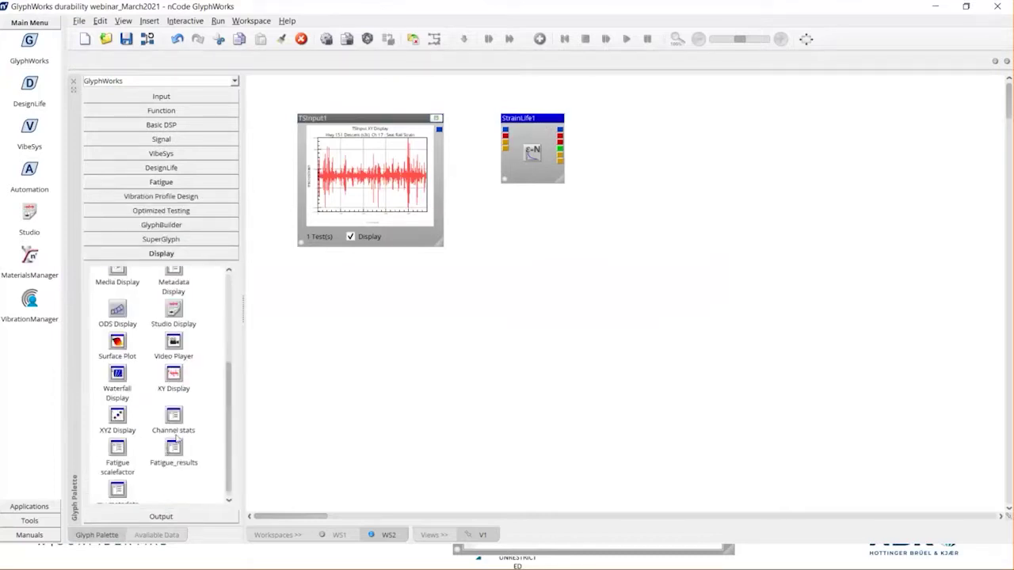
{"action": "scroll", "coordinate": [153, 452], "scroll_direction": "down", "scroll_amount": 1}
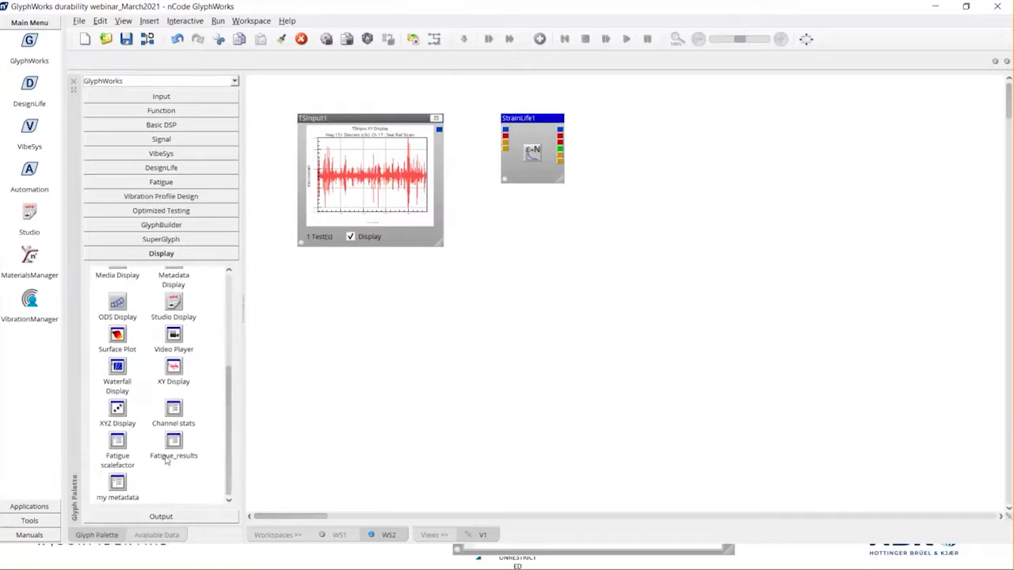
{"action": "left_click_drag", "start_coordinate": [167, 456], "coordinate": [647, 118]}
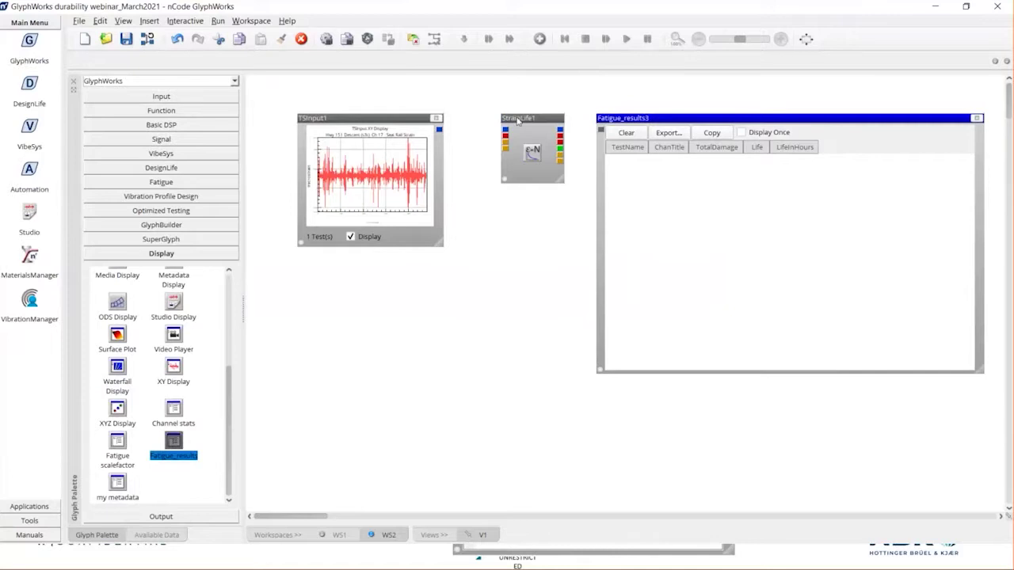
Shift StrainLife1 slightly toward TSInput1, then connect TSInput1's output to it and its Fatigue Results output to the Fatigue_results3 display
{"action": "left_click_drag", "start_coordinate": [518, 121], "coordinate": [512, 121]}
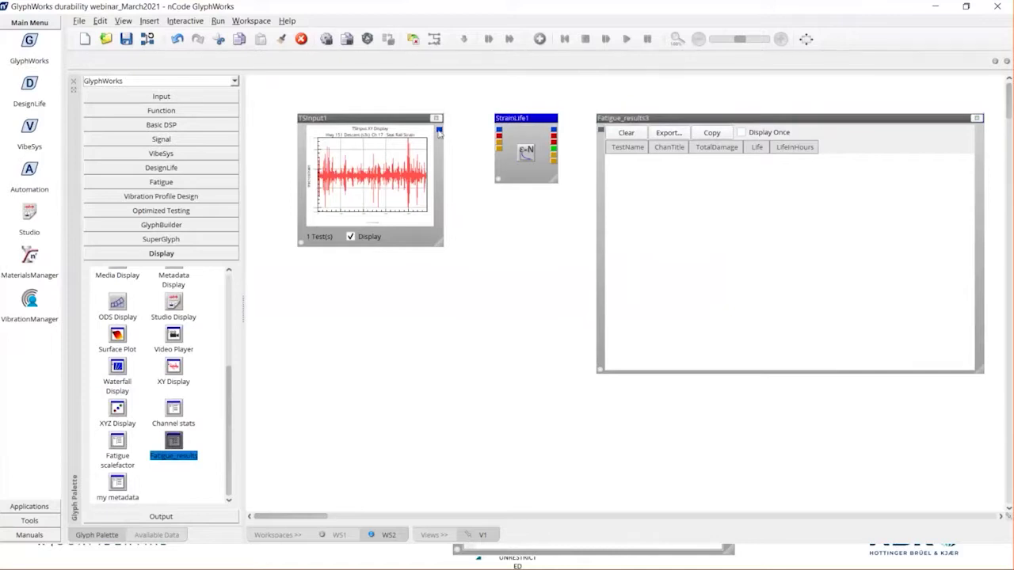
{"action": "left_click_drag", "start_coordinate": [440, 129], "coordinate": [496, 132]}
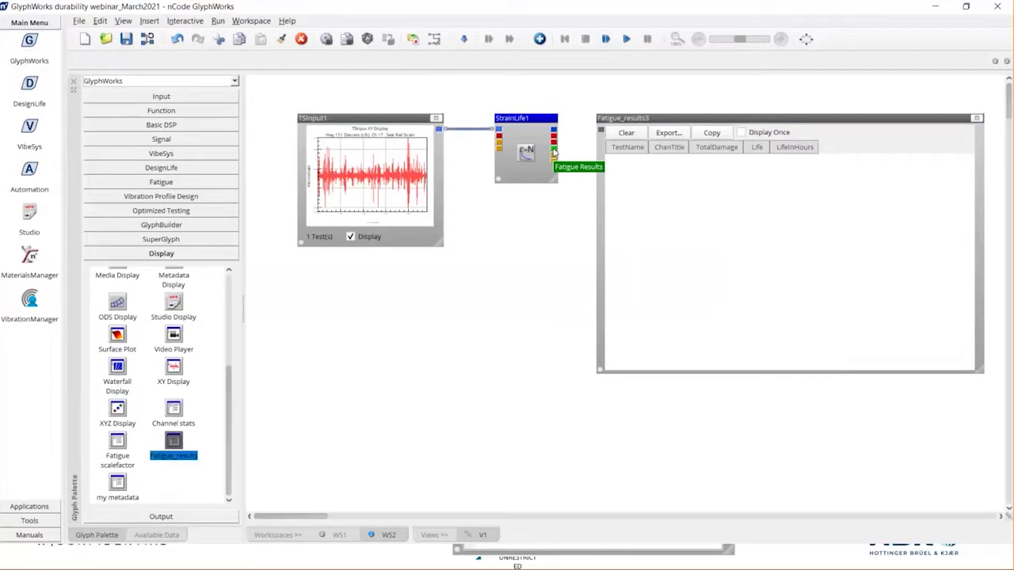
{"action": "left_click_drag", "start_coordinate": [554, 152], "coordinate": [602, 133]}
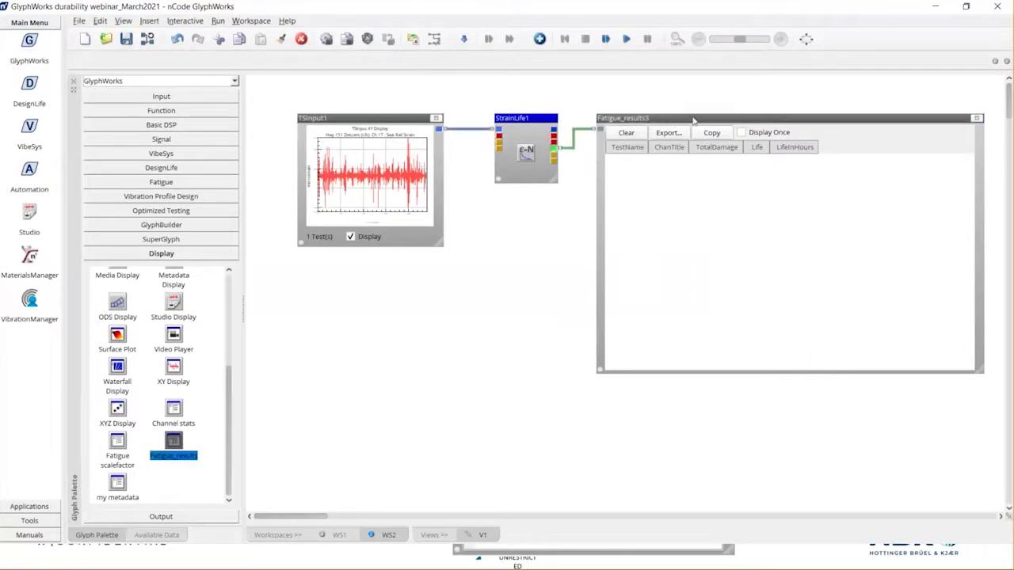
Assign Cr - Mo Steel SAE4130_259_QT from the iceflow_standard.mxd database as the EN material of StrainLife1
{"action": "left_click_drag", "start_coordinate": [693, 120], "coordinate": [687, 121]}
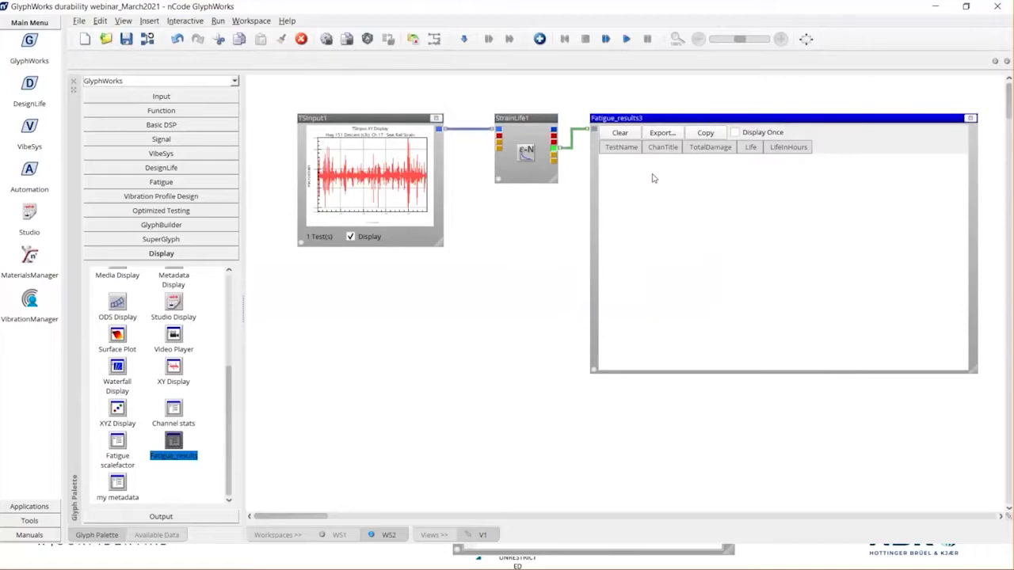
{"action": "double_click", "coordinate": [522, 119]}
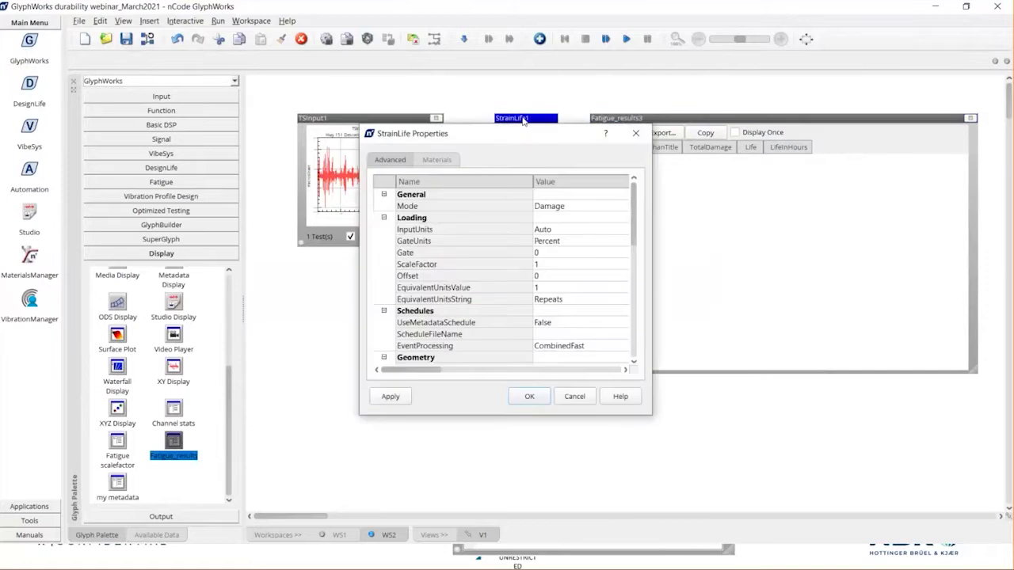
{"action": "left_click_drag", "start_coordinate": [491, 420], "coordinate": [482, 529]}
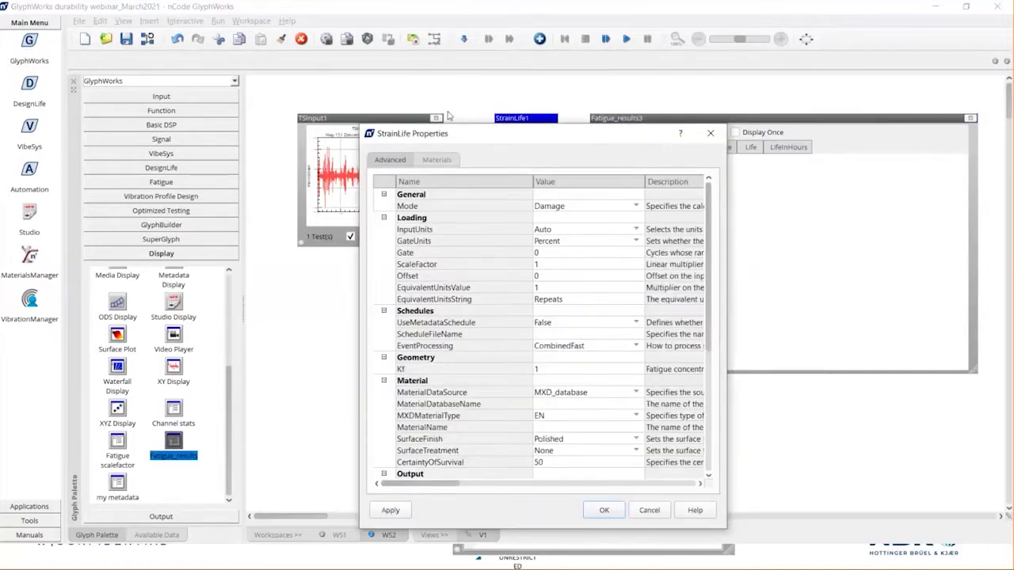
{"action": "left_click", "coordinate": [437, 159]}
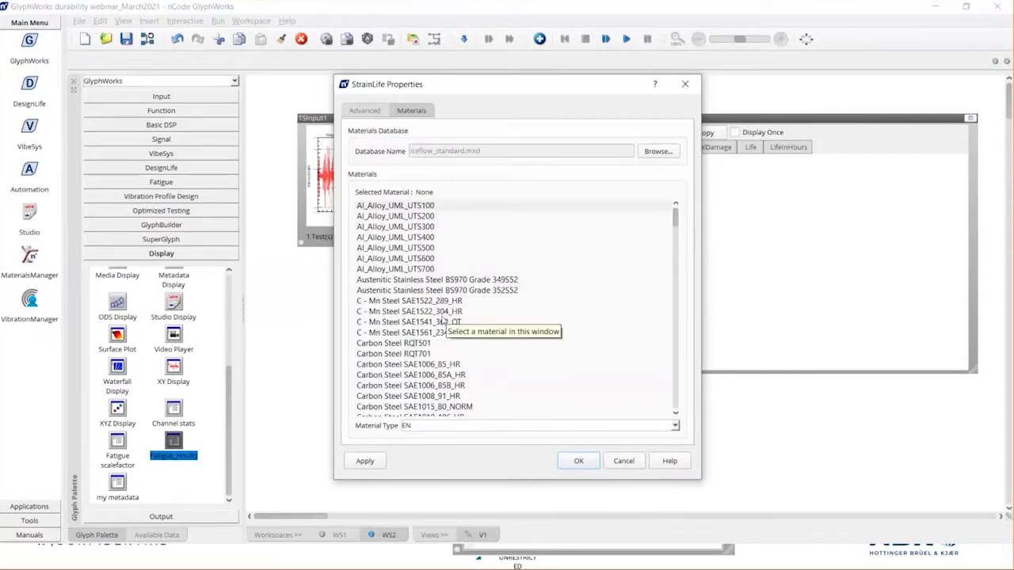
{"action": "scroll", "coordinate": [441, 321], "scroll_direction": "down", "scroll_amount": 10}
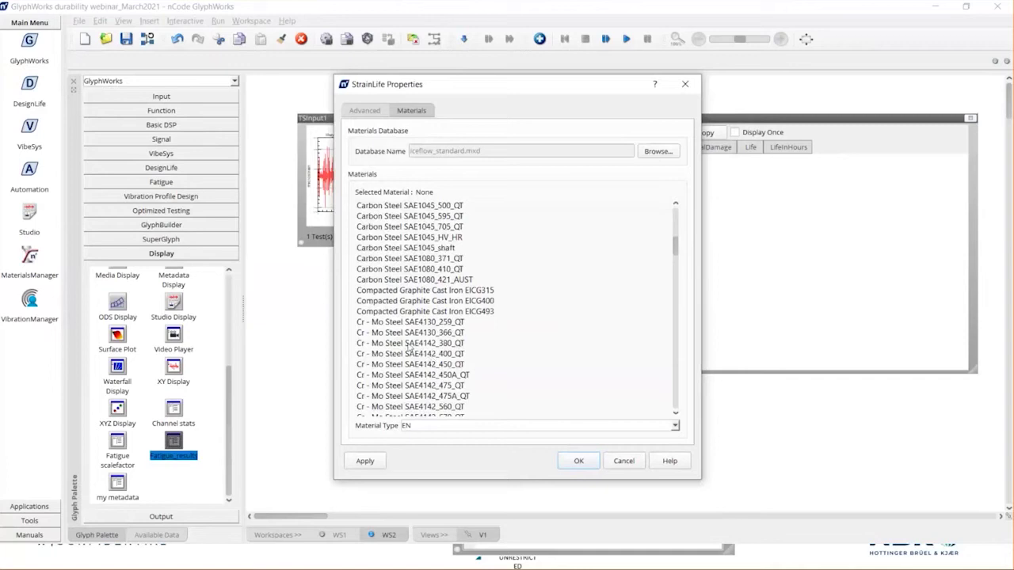
{"action": "left_click", "coordinate": [412, 323]}
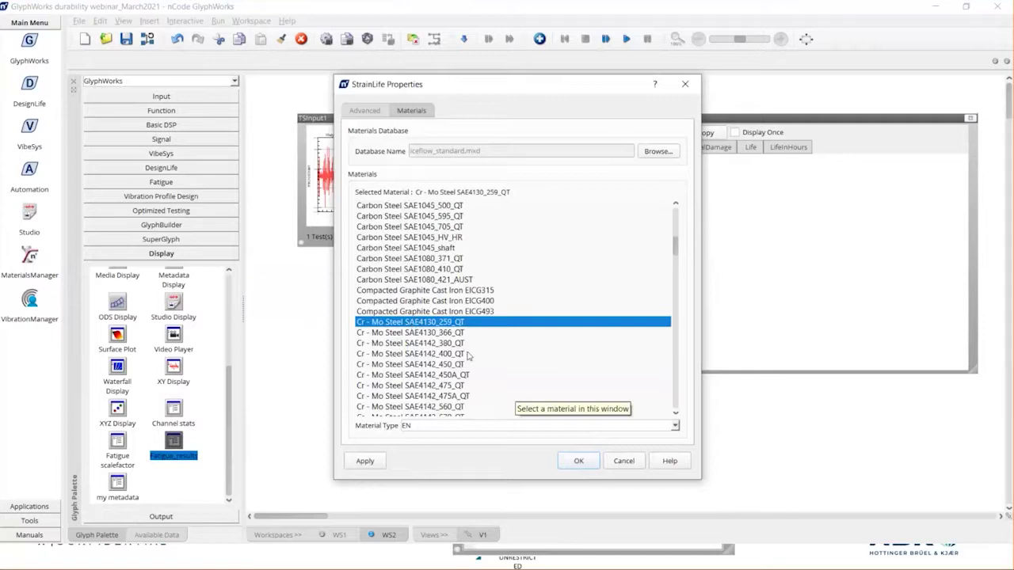
{"action": "left_click", "coordinate": [375, 463]}
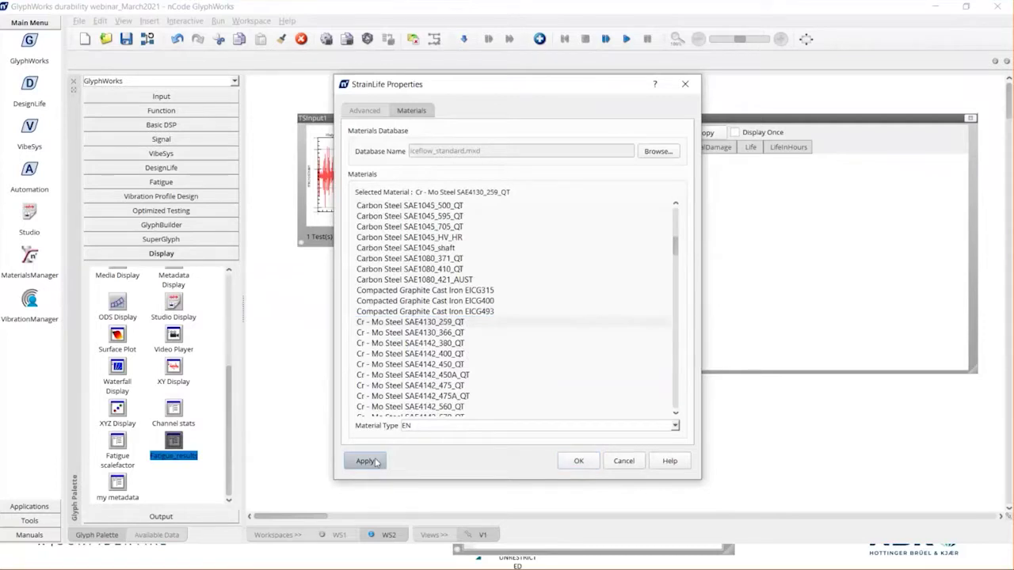
Set StrainLife1's fatigue concentration factor Kf to 1.5, accept the properties and run the analysis
{"action": "left_click", "coordinate": [371, 112]}
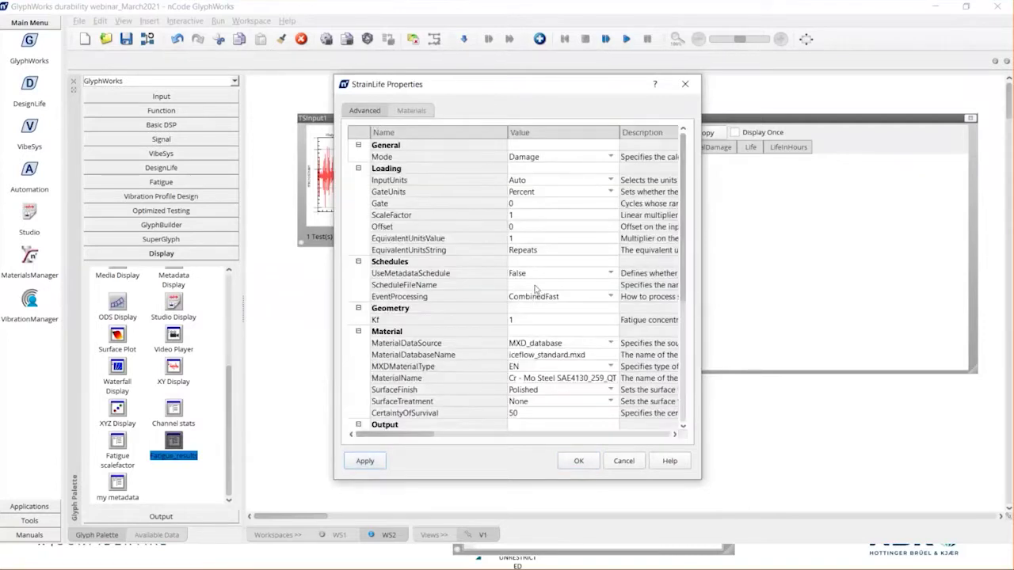
{"action": "left_click", "coordinate": [1001, 276]}
{"action": "left_click", "coordinate": [519, 320]}
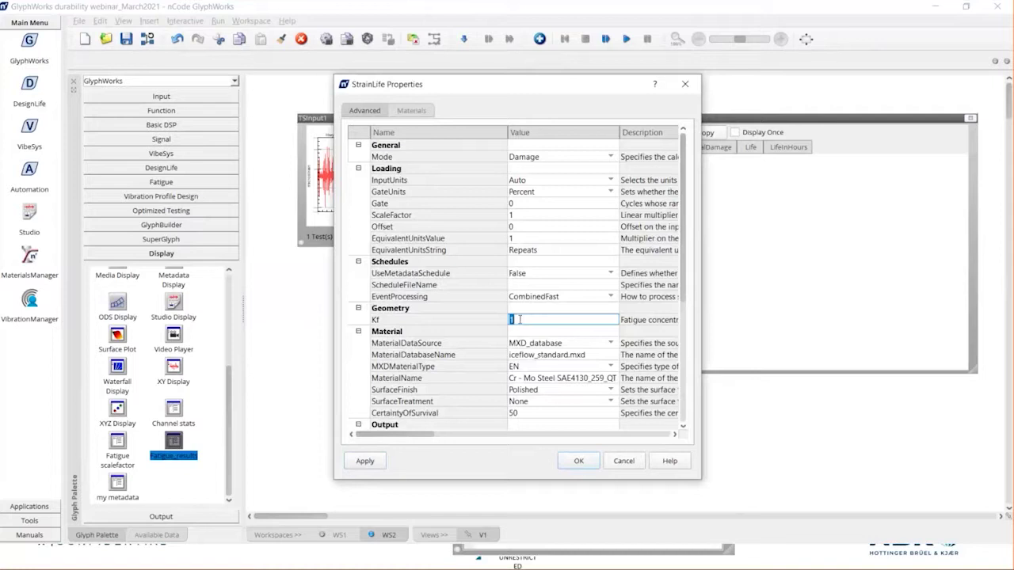
{"action": "left_click", "coordinate": [519, 320]}
{"action": "type", "text": ".5"}
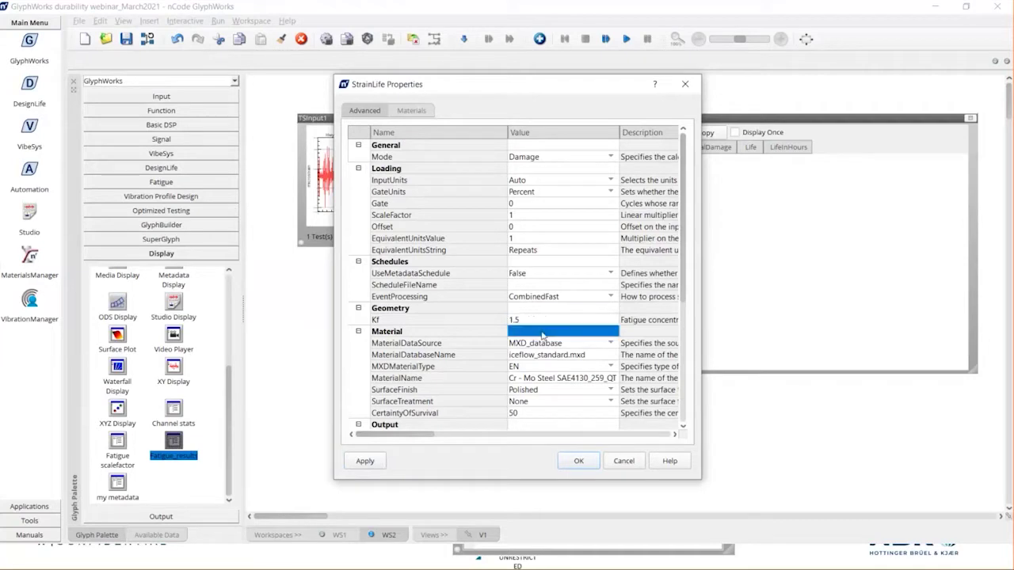
{"action": "left_click", "coordinate": [534, 325]}
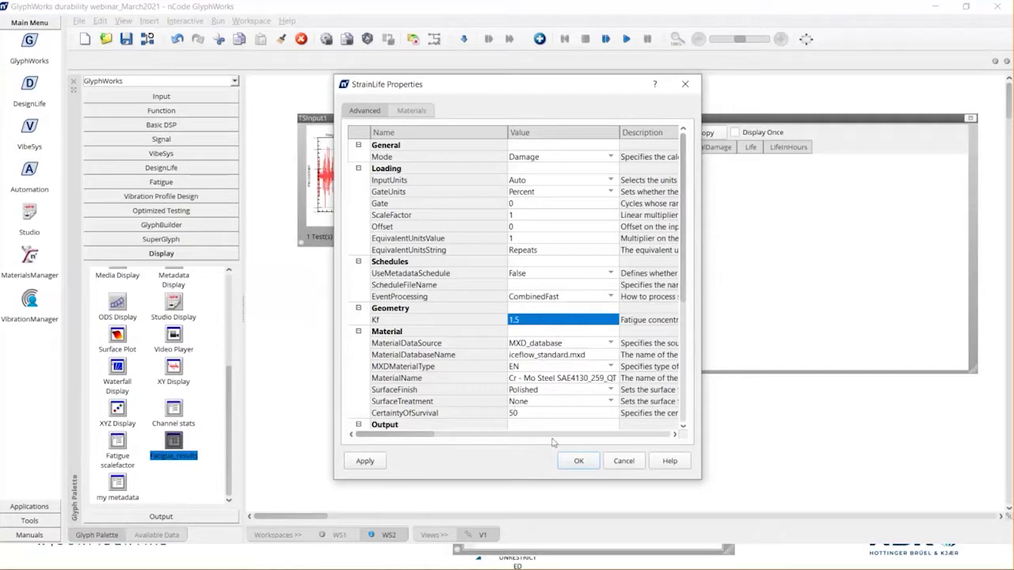
{"action": "left_click", "coordinate": [578, 465]}
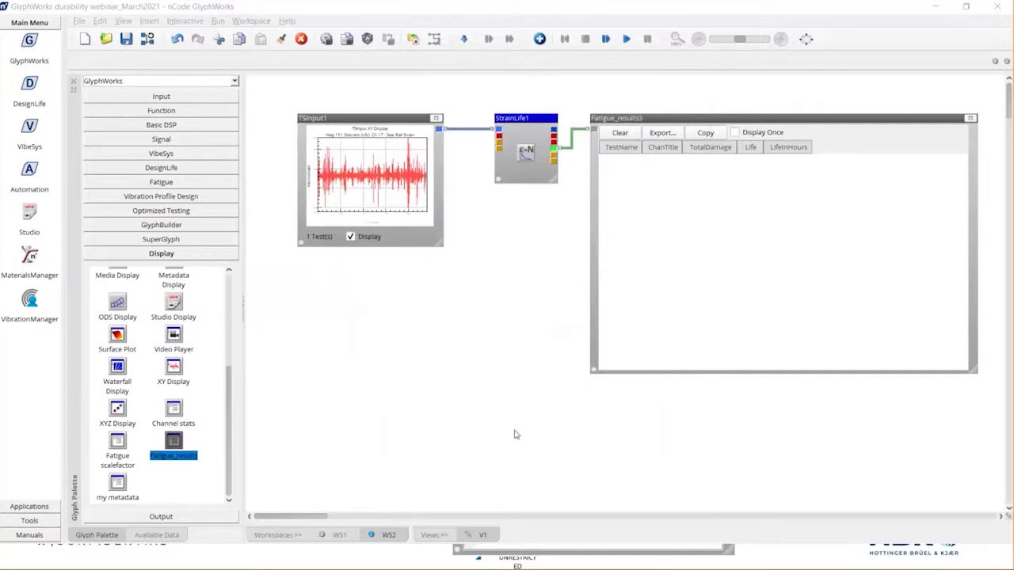
{"action": "left_click", "coordinate": [625, 39]}
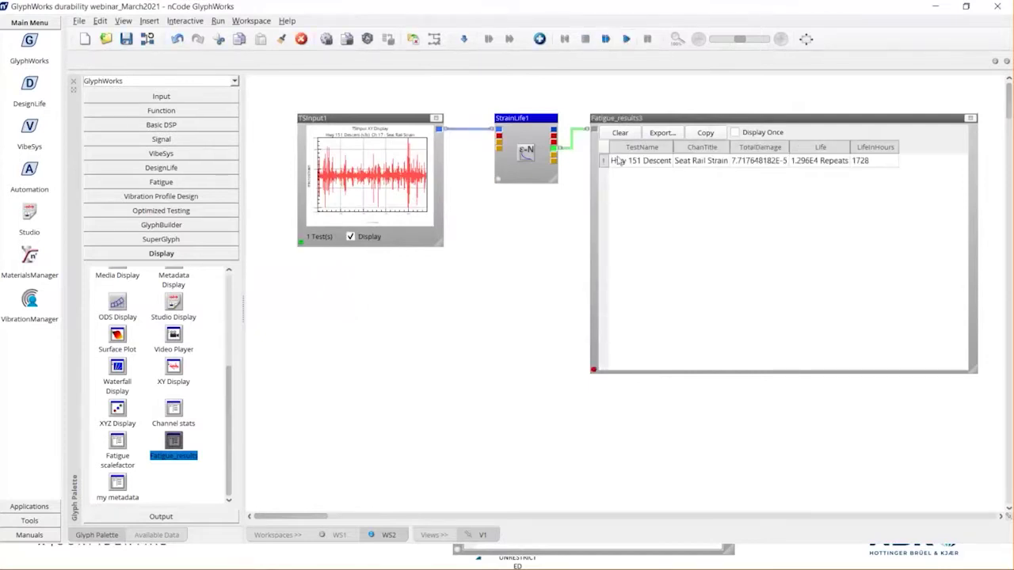
Shrink the Fatigue_results3 display and move it well below StrainLife1's level to free the space above it
{"action": "left_click_drag", "start_coordinate": [648, 123], "coordinate": [651, 141]}
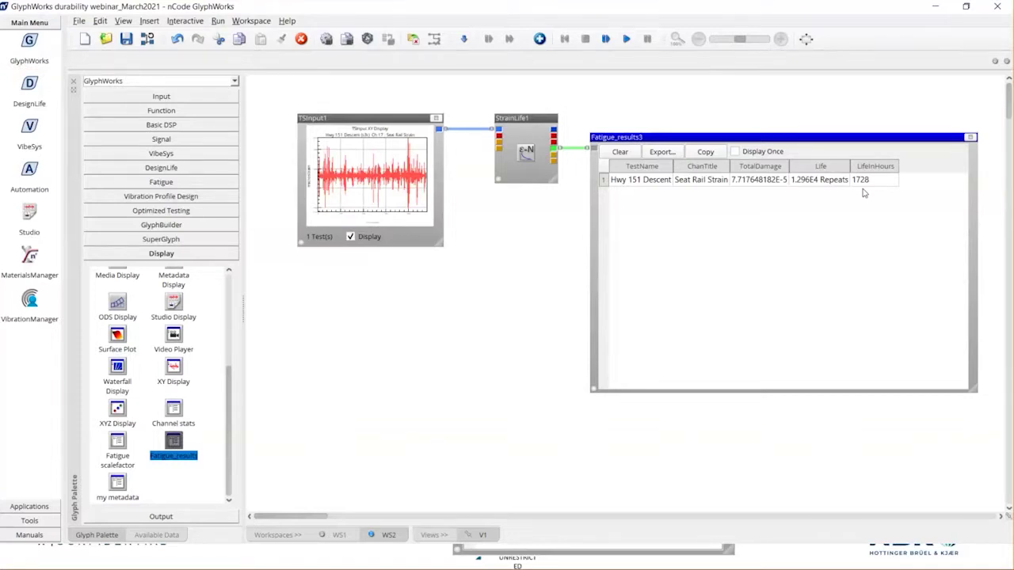
{"action": "left_click_drag", "start_coordinate": [744, 152], "coordinate": [734, 232]}
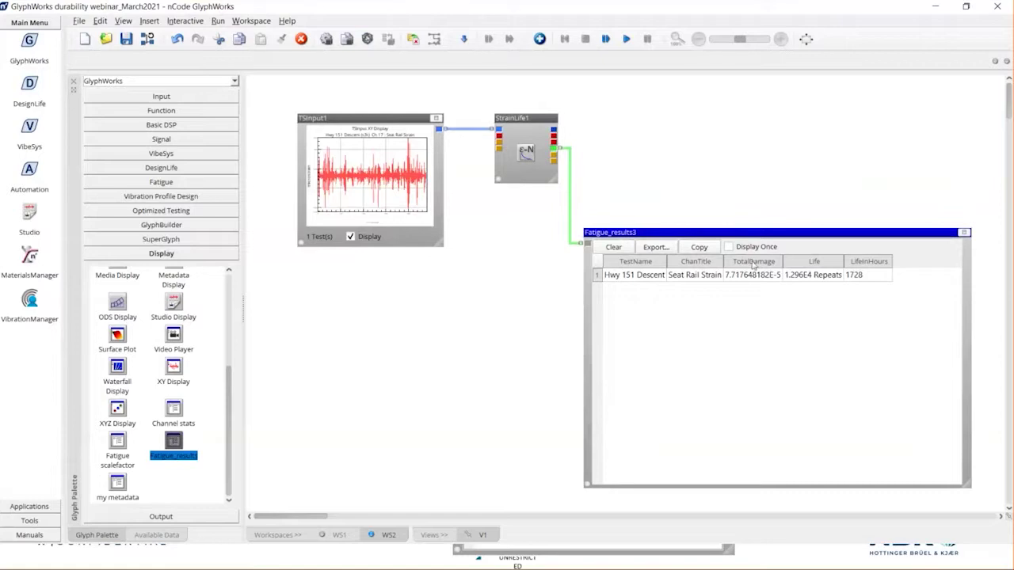
{"action": "left_click_drag", "start_coordinate": [971, 488], "coordinate": [954, 403]}
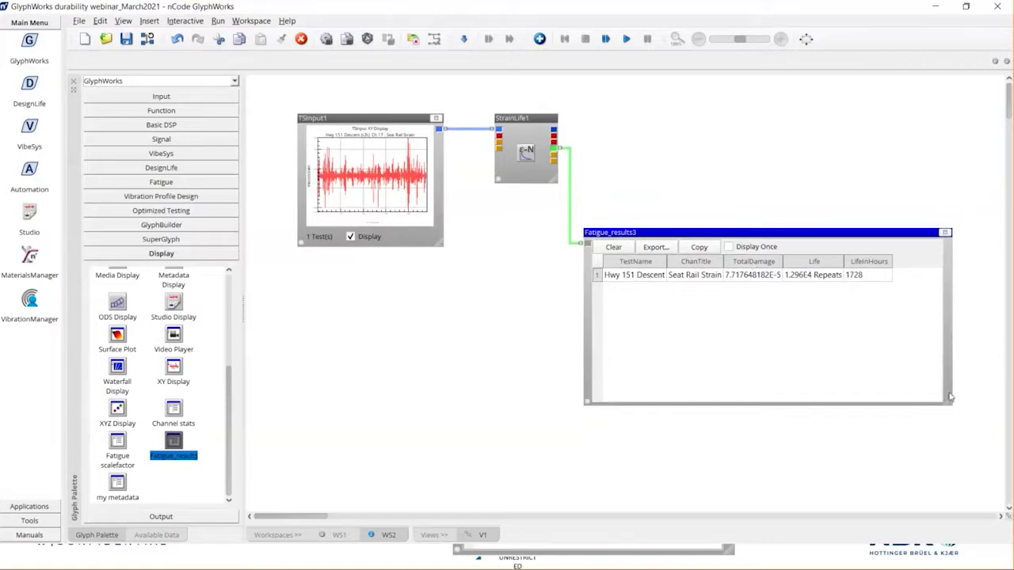
{"action": "left_click_drag", "start_coordinate": [819, 236], "coordinate": [825, 339]}
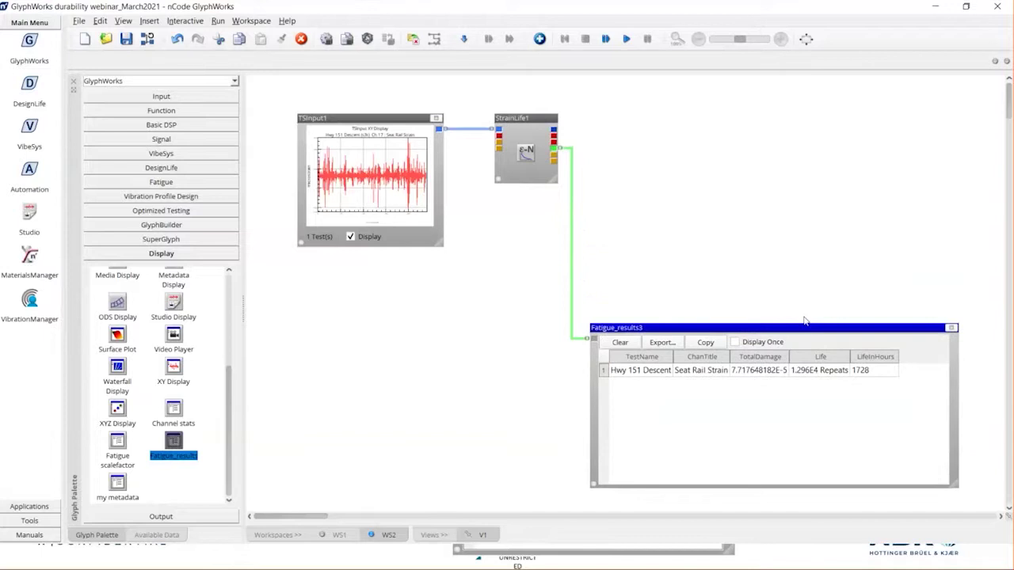
Add a Histogram Display glyph above Fatigue_results3 and enlarge it to roughly the width of the results table
{"action": "scroll", "coordinate": [200, 371], "scroll_direction": "up", "scroll_amount": 3}
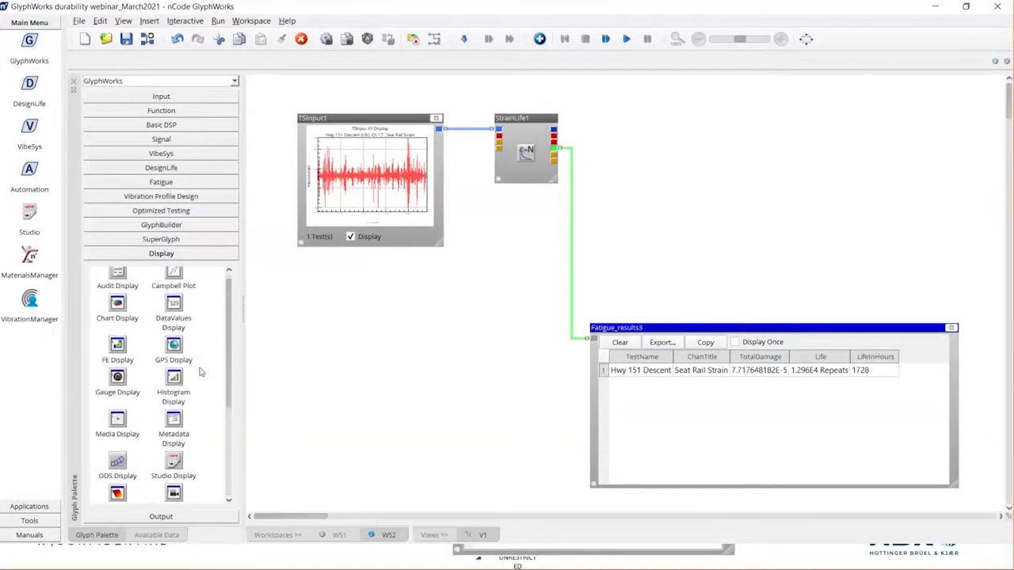
{"action": "left_click_drag", "start_coordinate": [174, 388], "coordinate": [607, 115]}
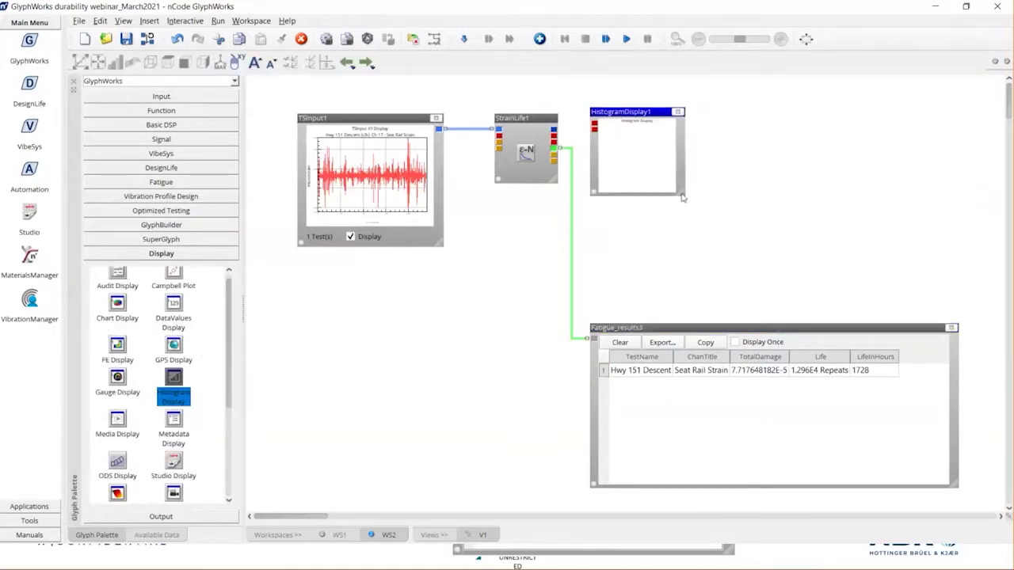
{"action": "left_click_drag", "start_coordinate": [684, 195], "coordinate": [971, 316]}
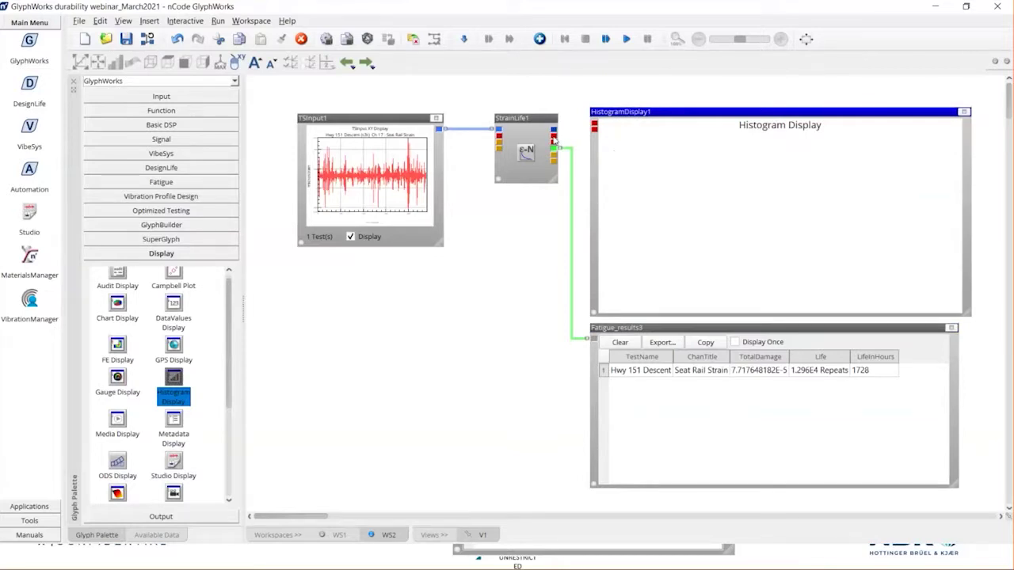
Connect StrainLife1's two histogram outputs to the two inputs of HistogramDisplay1 and run the analysis
{"action": "left_click_drag", "start_coordinate": [560, 141], "coordinate": [598, 135]}
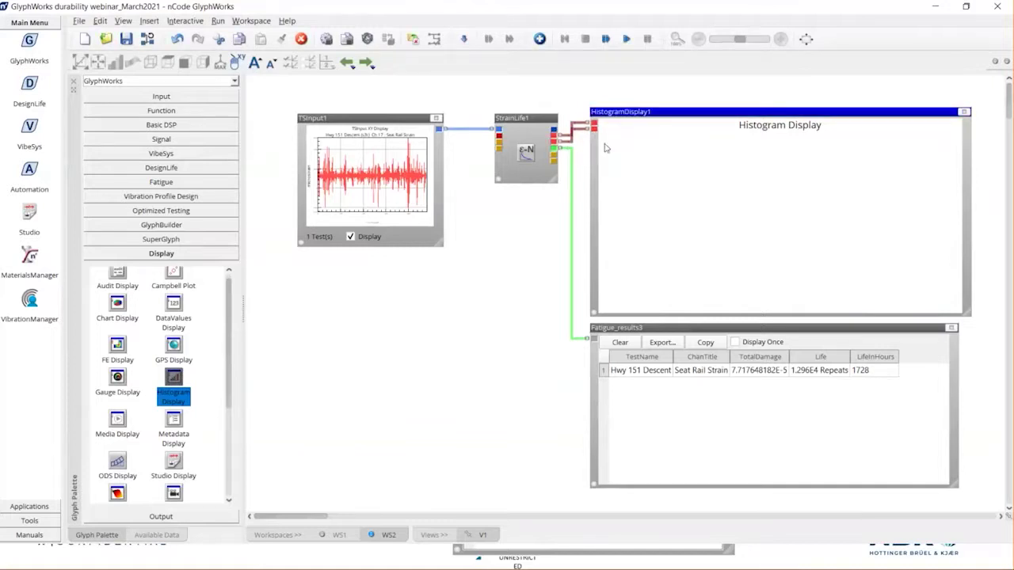
{"action": "left_click", "coordinate": [626, 39]}
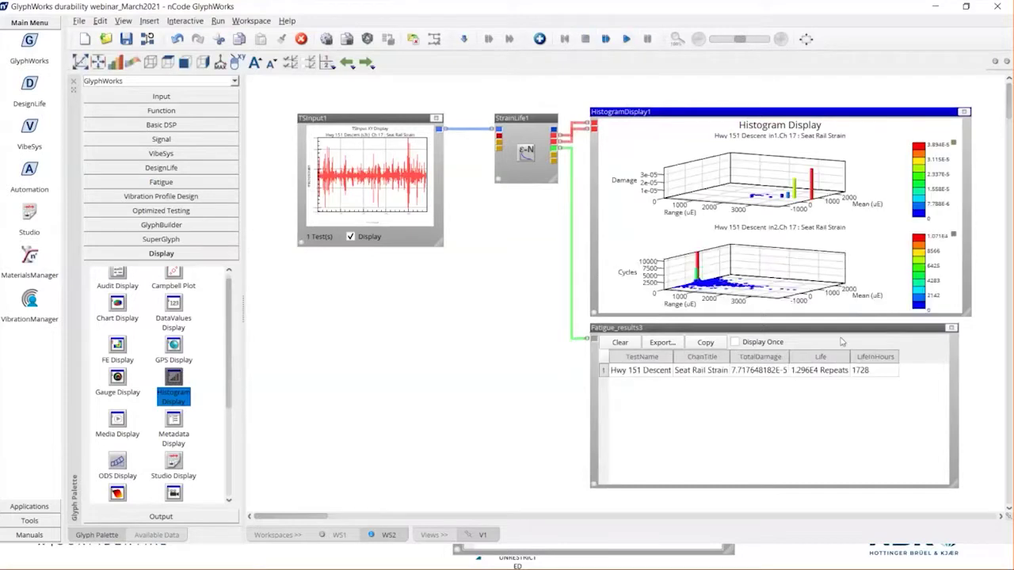
Rearrange the workspace with a shorter, lower Fatigue_results3, StrainLife1 closer to TSInput1, and a larger HistogramDisplay1
{"action": "left_click_drag", "start_coordinate": [957, 487], "coordinate": [977, 413]}
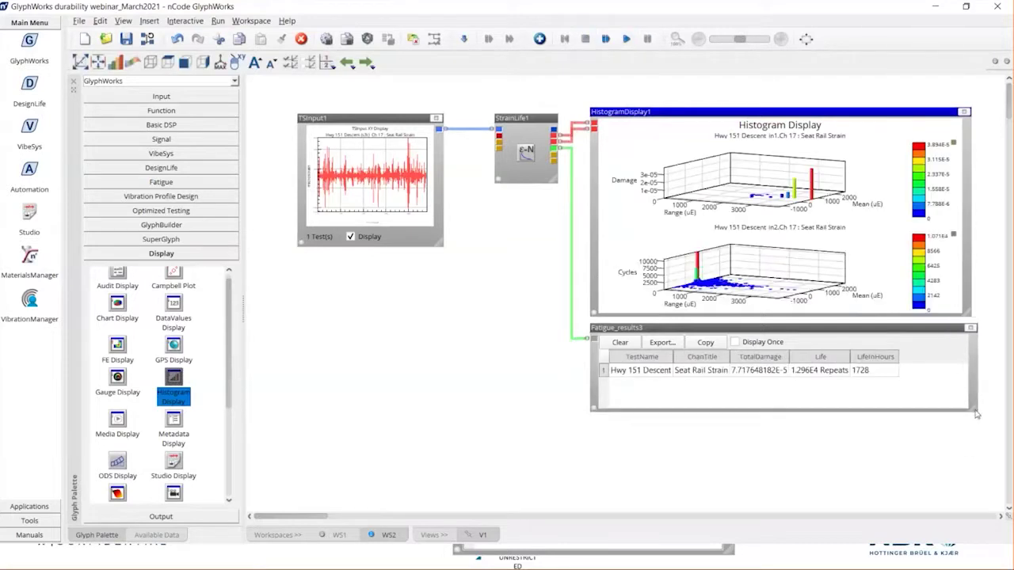
{"action": "left_click_drag", "start_coordinate": [812, 328], "coordinate": [810, 456]}
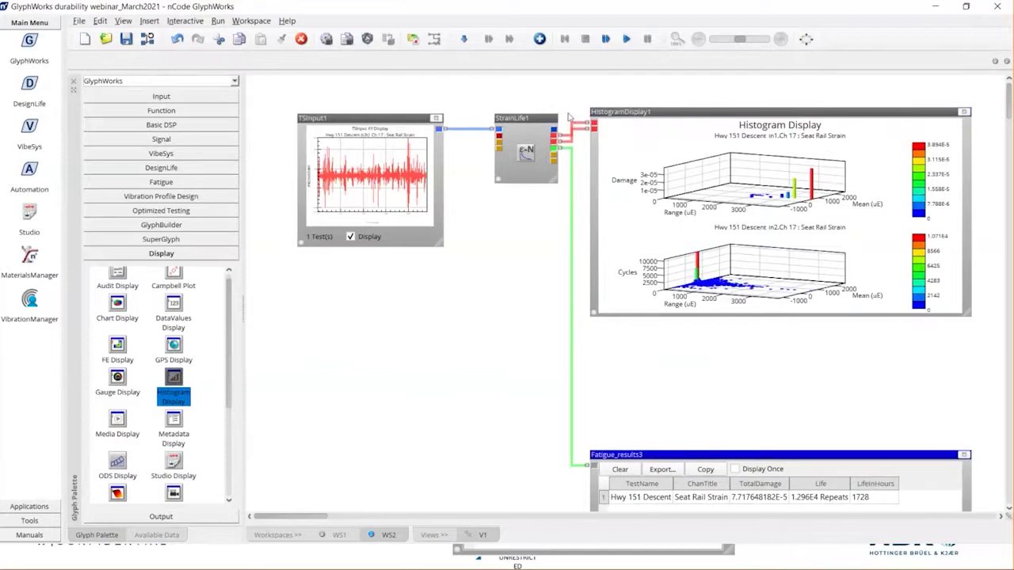
{"action": "left_click_drag", "start_coordinate": [515, 118], "coordinate": [483, 118]}
{"action": "left_click_drag", "start_coordinate": [632, 121], "coordinate": [606, 133]}
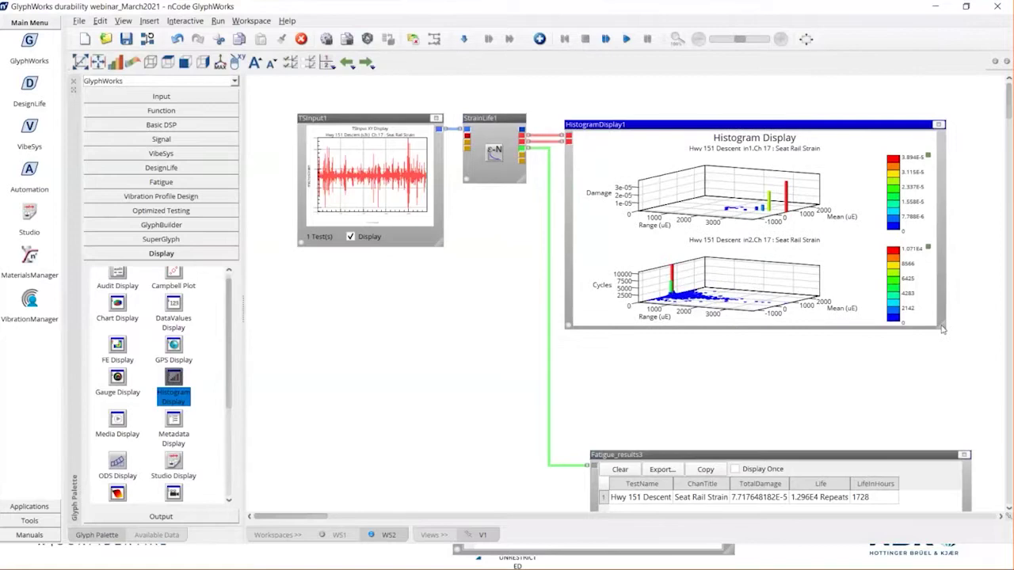
{"action": "left_click_drag", "start_coordinate": [942, 329], "coordinate": [997, 440]}
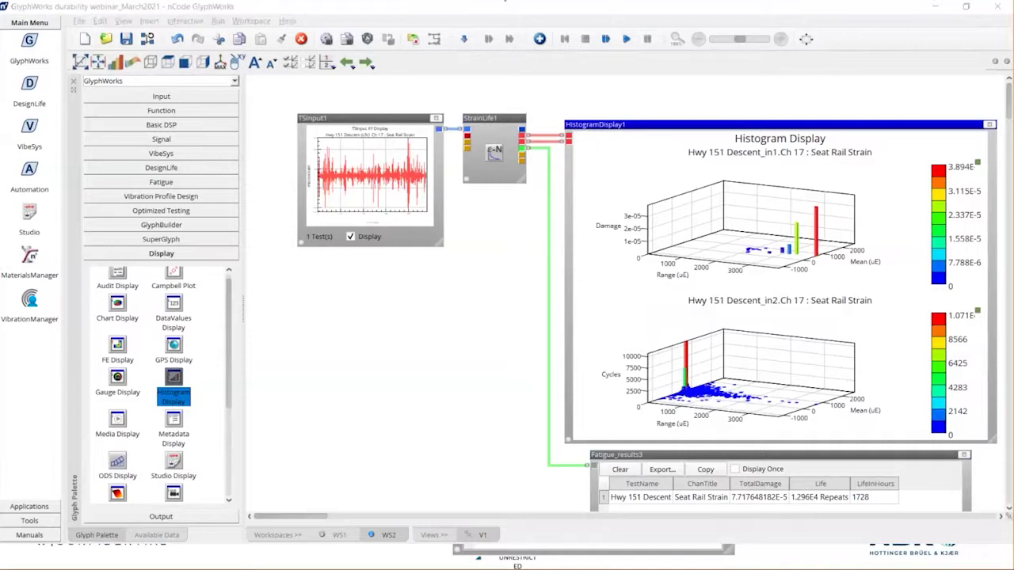
Maximize HistogramDisplay1 to examine the damage and cycles histograms, and restore it to its workspace size
{"action": "left_click", "coordinate": [988, 124]}
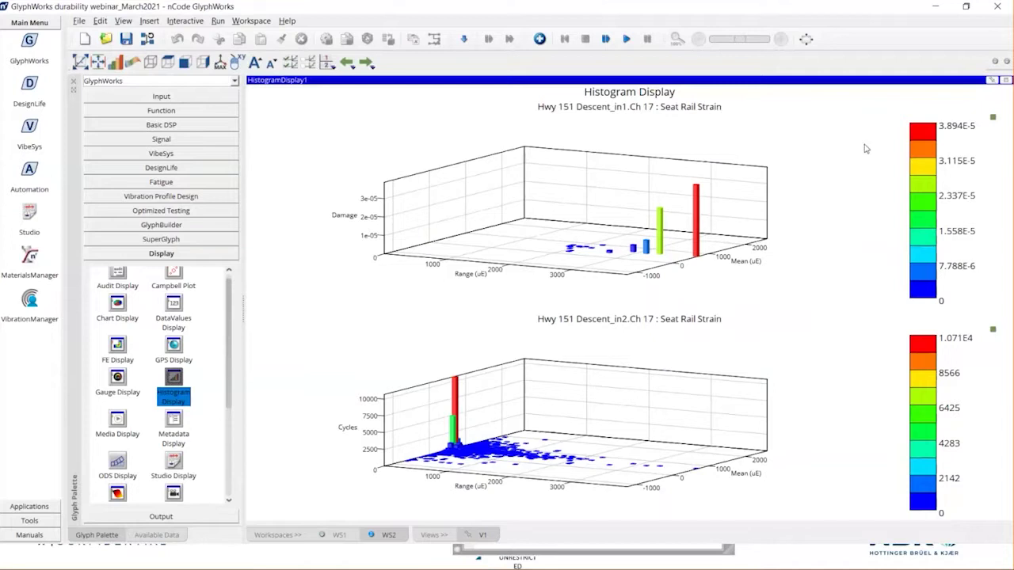
{"action": "left_click", "coordinate": [1005, 81]}
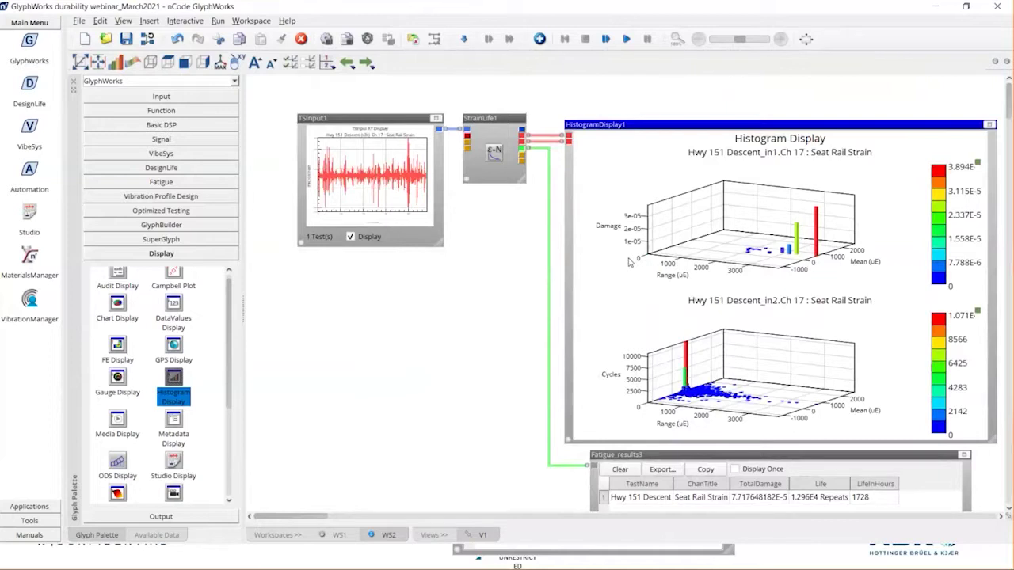
{"action": "left_click", "coordinate": [497, 321]}
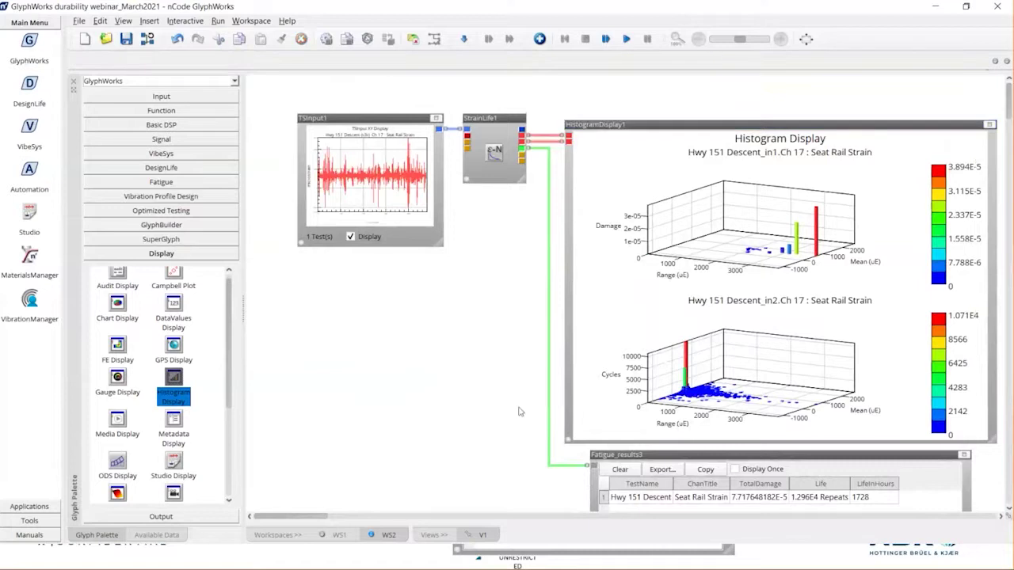
Move Fatigue_results3 and HistogramDisplay1 further down the workspace to free the space beside StrainLife1
{"action": "left_click_drag", "start_coordinate": [626, 457], "coordinate": [600, 459]}
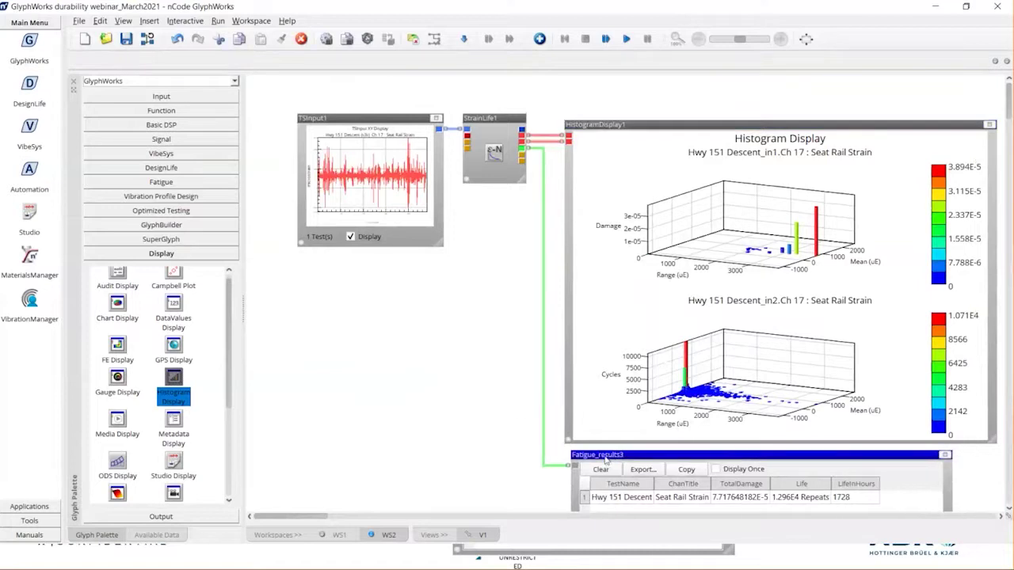
{"action": "double_click", "coordinate": [601, 460]}
{"action": "left_click", "coordinate": [595, 294]}
{"action": "left_click", "coordinate": [610, 127]}
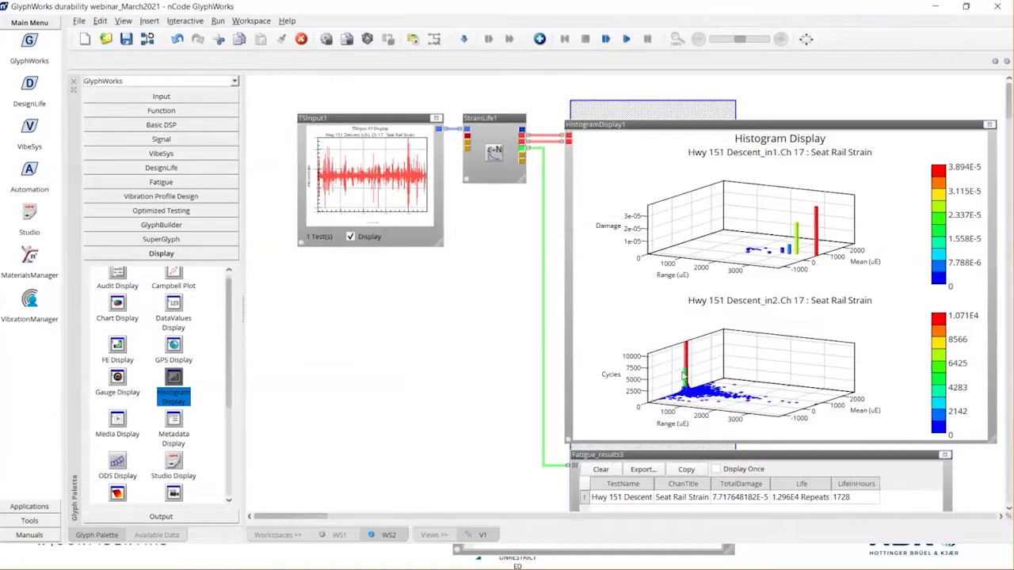
{"action": "left_click_drag", "start_coordinate": [610, 127], "coordinate": [609, 270]}
Add an XY Display glyph above HistogramDisplay1 and connect StrainLife1's time series output to its second time series input
{"action": "scroll", "coordinate": [151, 413], "scroll_direction": "down", "scroll_amount": 3}
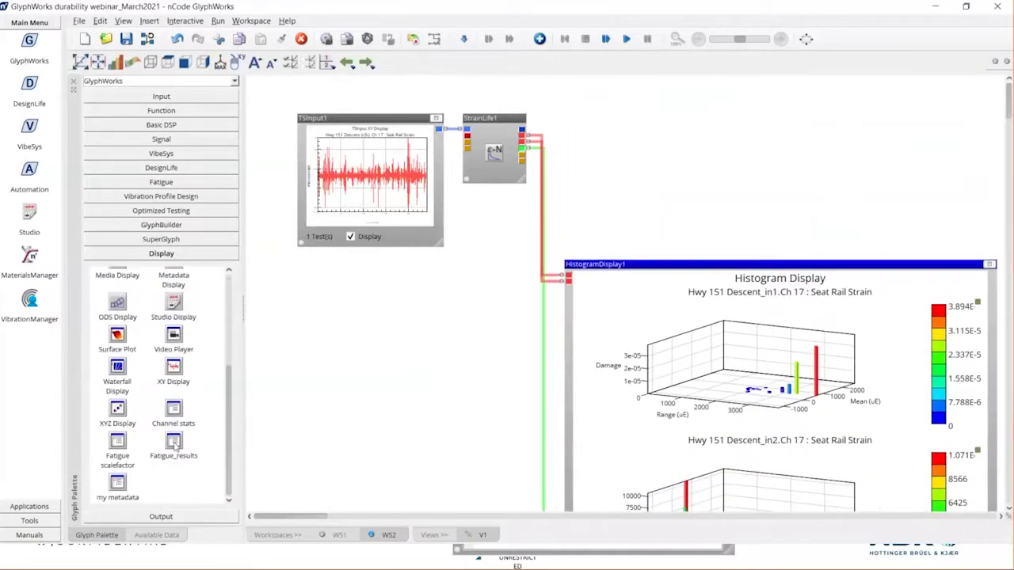
{"action": "left_click_drag", "start_coordinate": [174, 371], "coordinate": [564, 107]}
{"action": "left_click_drag", "start_coordinate": [602, 141], "coordinate": [609, 140]}
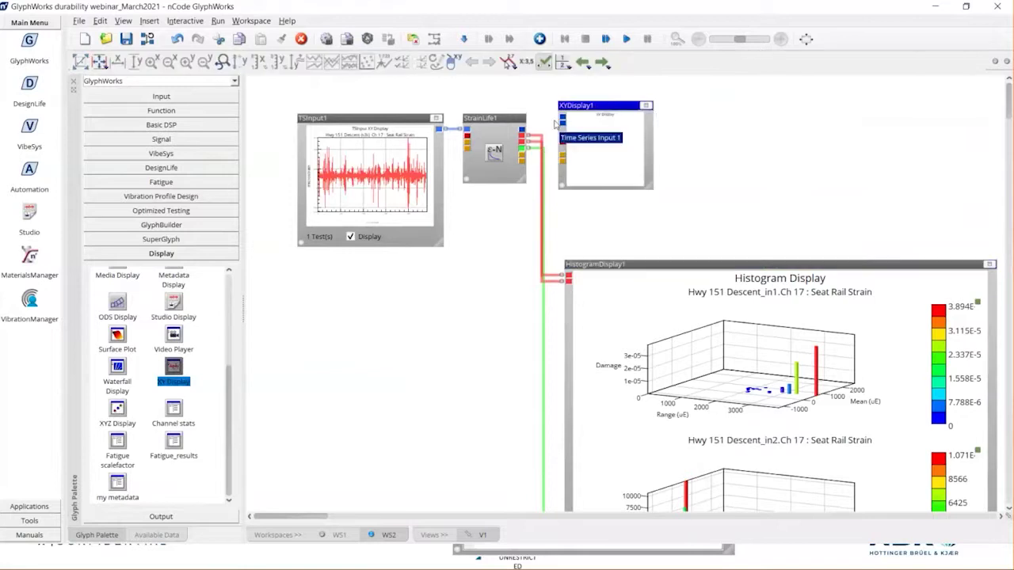
{"action": "left_click_drag", "start_coordinate": [521, 136], "coordinate": [563, 123]}
Shift TSInput1 and XYDisplay1 slightly upward and connect TSInput1's output to XYDisplay1's first time series input
{"action": "left_click_drag", "start_coordinate": [394, 120], "coordinate": [394, 101]}
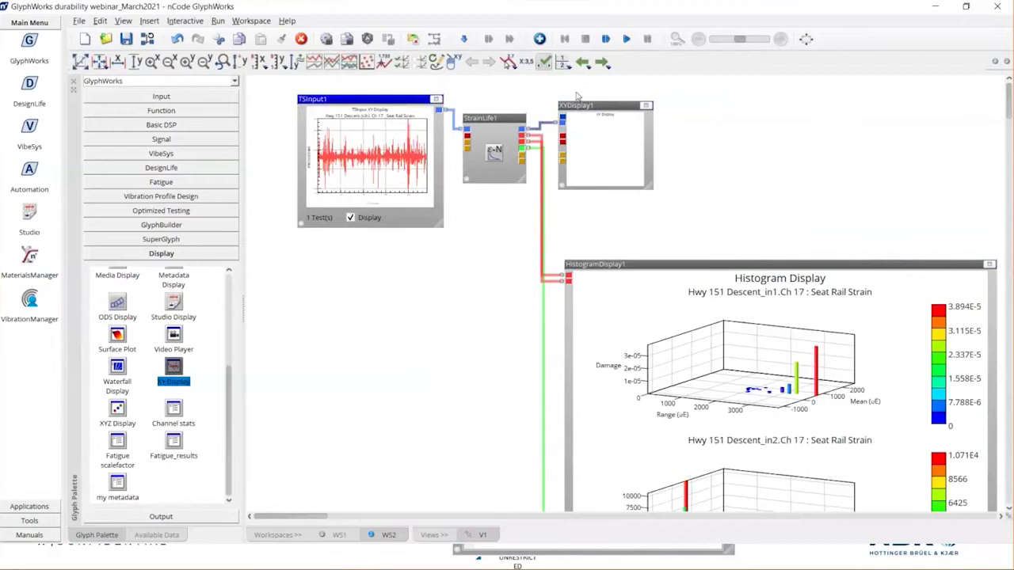
{"action": "left_click_drag", "start_coordinate": [606, 112], "coordinate": [606, 106]}
{"action": "left_click_drag", "start_coordinate": [387, 100], "coordinate": [578, 134]}
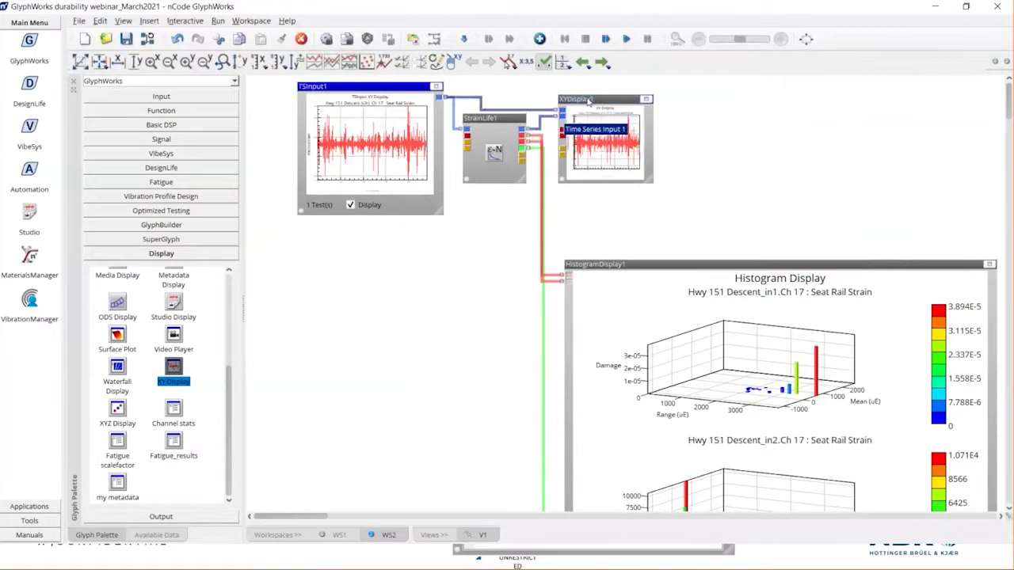
Move XYDisplay1 slightly upward, show two plots per page, and enlarge it to fill the space above HistogramDisplay1
{"action": "left_click_drag", "start_coordinate": [589, 99], "coordinate": [589, 87]}
{"action": "left_click", "coordinate": [564, 63]}
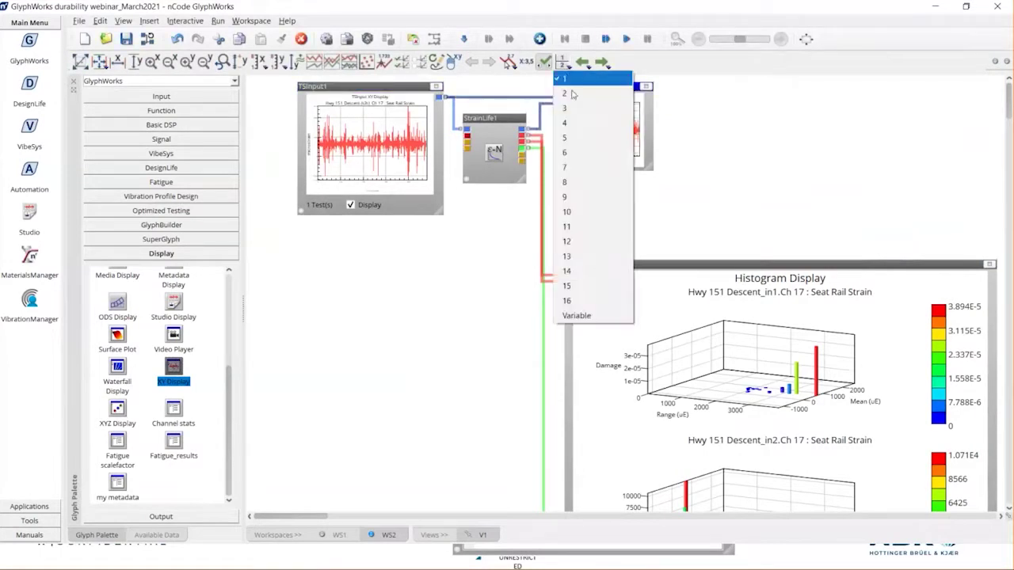
{"action": "left_click", "coordinate": [567, 93]}
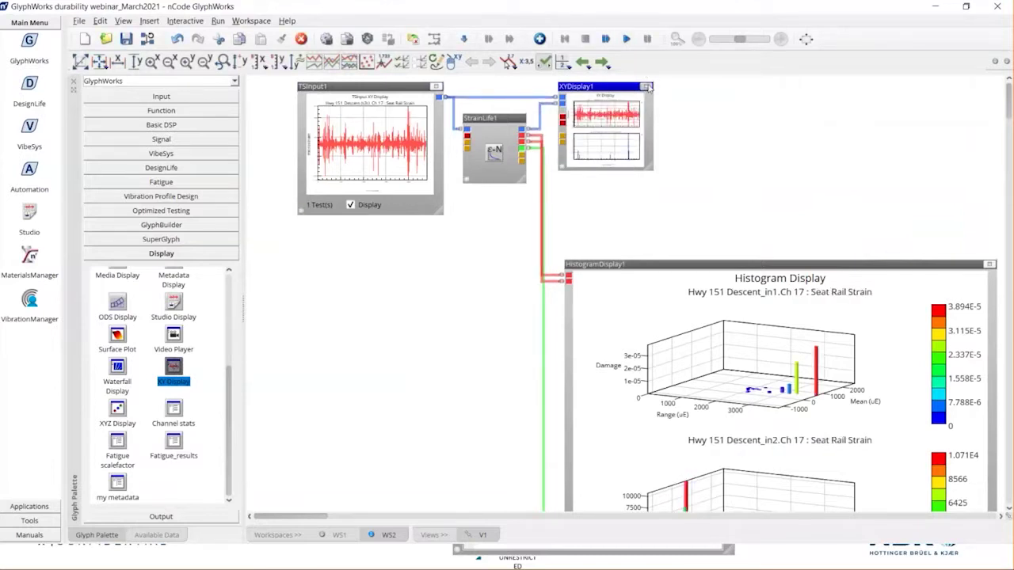
{"action": "left_click_drag", "start_coordinate": [651, 169], "coordinate": [992, 257]}
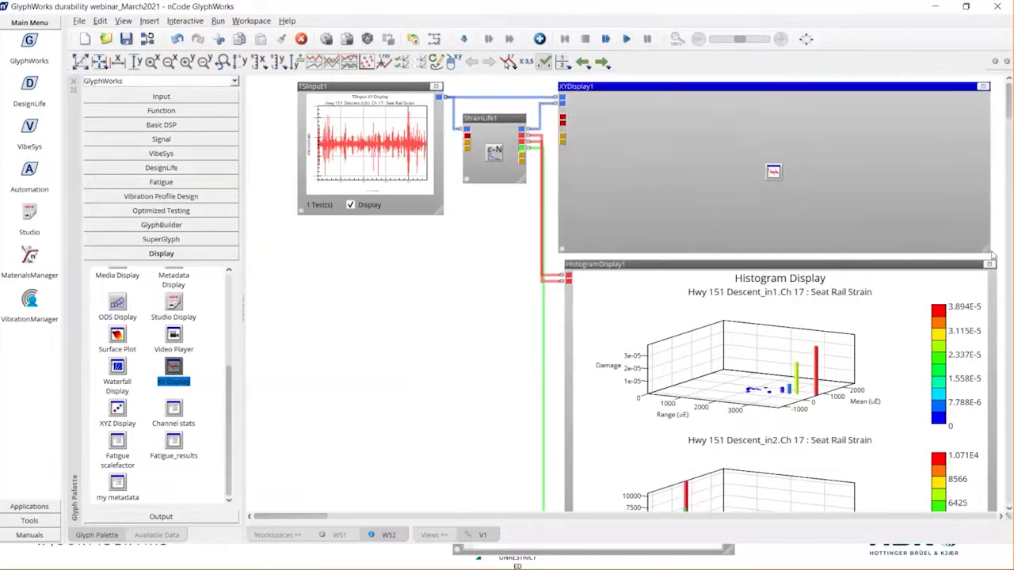
Maximize XYDisplay1 to examine strain and damage between about 385 and 420 seconds, and restore its full time range and workspace size
{"action": "left_click", "coordinate": [986, 91]}
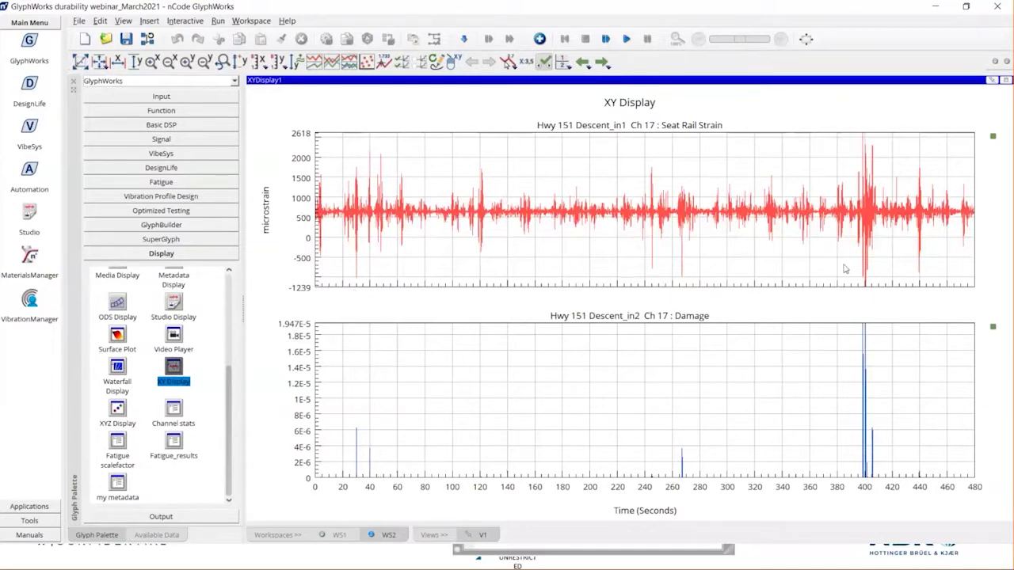
{"action": "left_click_drag", "start_coordinate": [844, 269], "coordinate": [894, 279]}
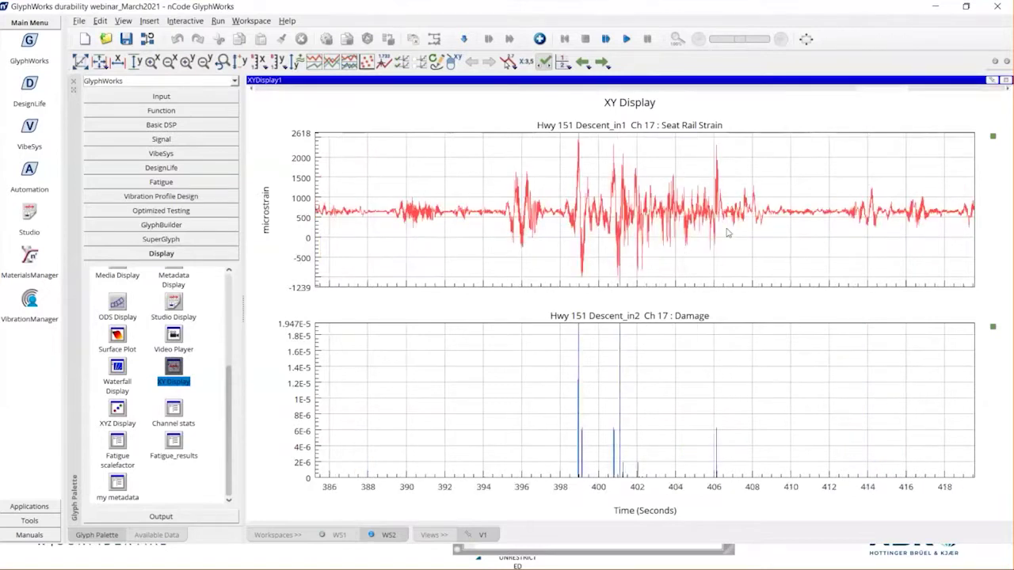
{"action": "left_click", "coordinate": [79, 63]}
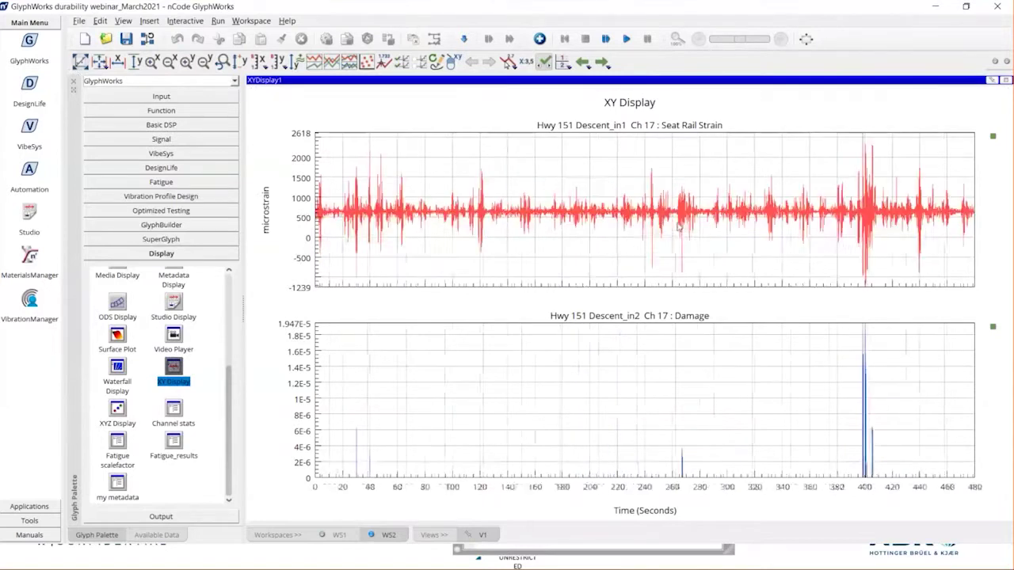
{"action": "left_click", "coordinate": [1004, 81]}
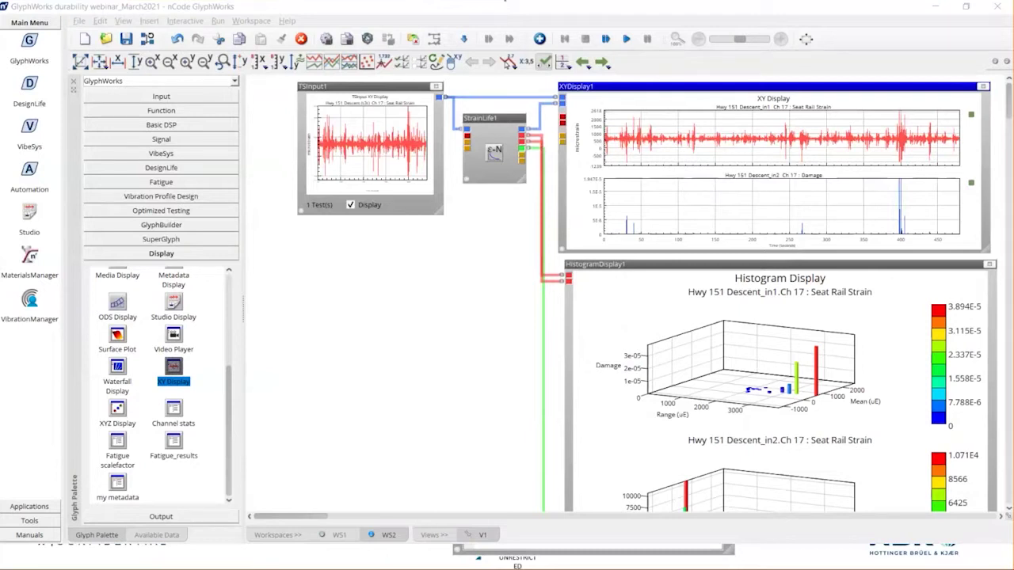
Switch to the presentation and advance to the slide "Do we meet the target life?"
{"action": "left_click", "coordinate": [864, 531]}
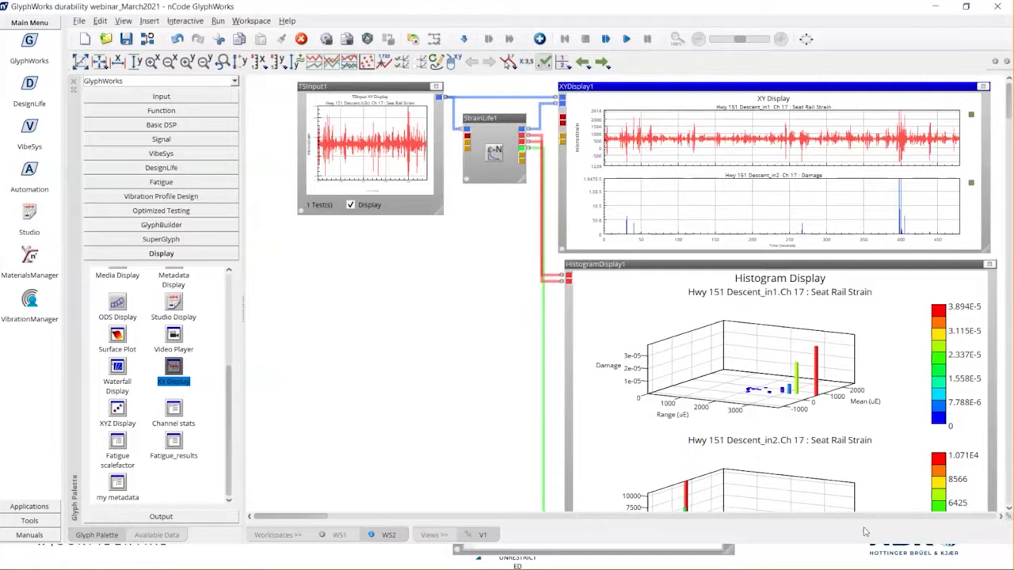
{"action": "key", "text": "alt+Tab"}
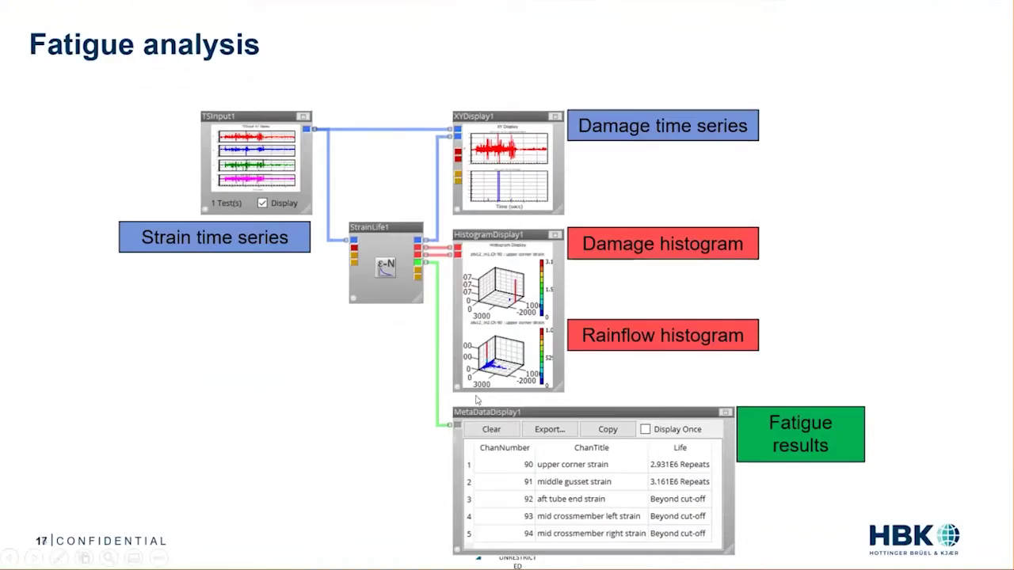
{"action": "left_click", "coordinate": [478, 400]}
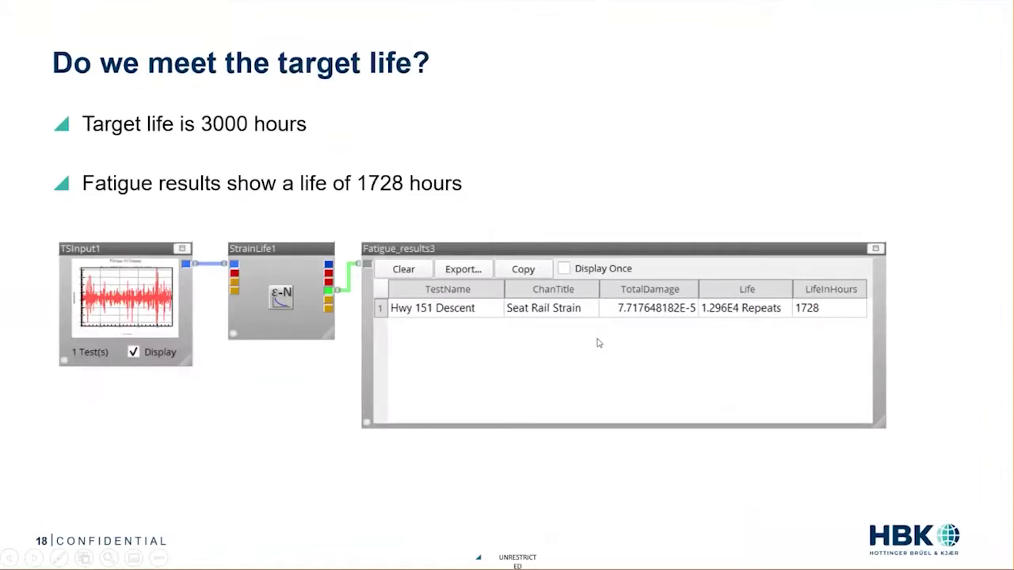
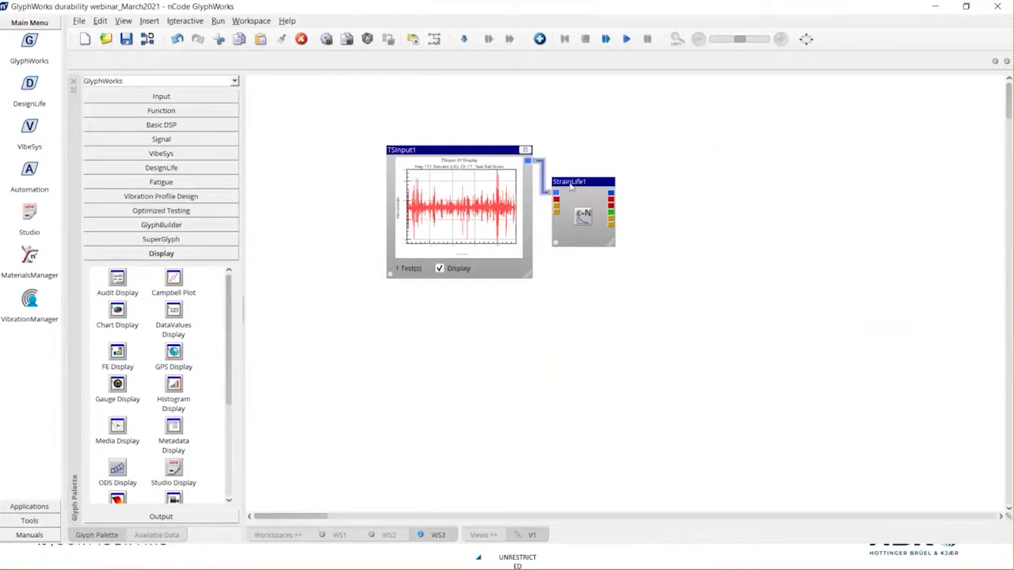
Align StrainLife1 level with TSInput1 and shift both glyphs toward the workspace's upper-left corner
{"action": "left_click", "coordinate": [571, 183]}
{"action": "left_click_drag", "start_coordinate": [579, 182], "coordinate": [610, 151]}
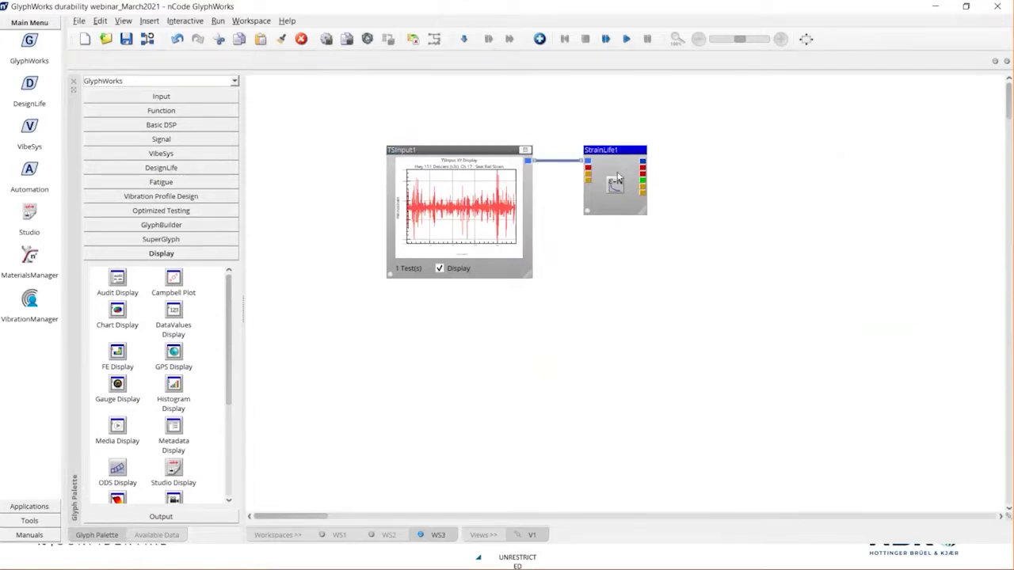
{"action": "left_click", "coordinate": [604, 292]}
{"action": "left_click_drag", "start_coordinate": [659, 291], "coordinate": [398, 117]}
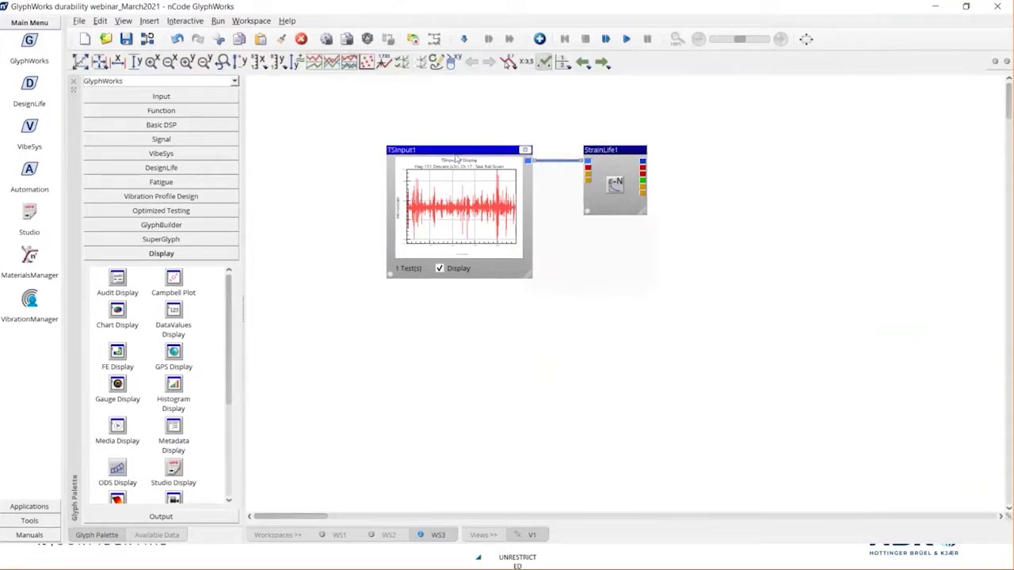
{"action": "left_click_drag", "start_coordinate": [459, 206], "coordinate": [352, 180]}
Add a Fatigue scalefactor display beside StrainLife1 and connect StrainLife1's green results output to its input
{"action": "scroll", "coordinate": [128, 447], "scroll_direction": "down", "scroll_amount": 3}
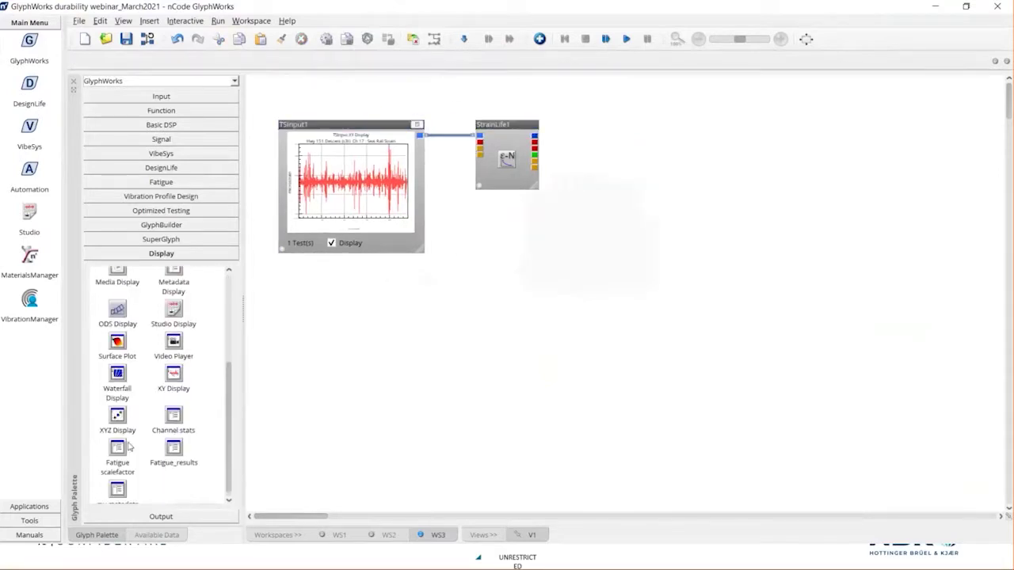
{"action": "scroll", "coordinate": [128, 448], "scroll_direction": "down", "scroll_amount": 1}
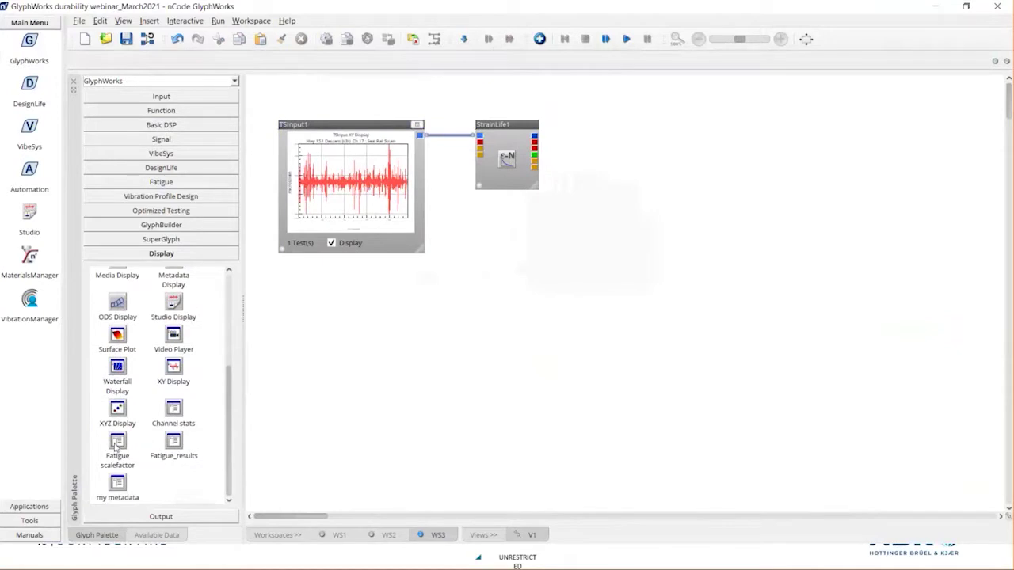
{"action": "left_click_drag", "start_coordinate": [116, 448], "coordinate": [585, 125]}
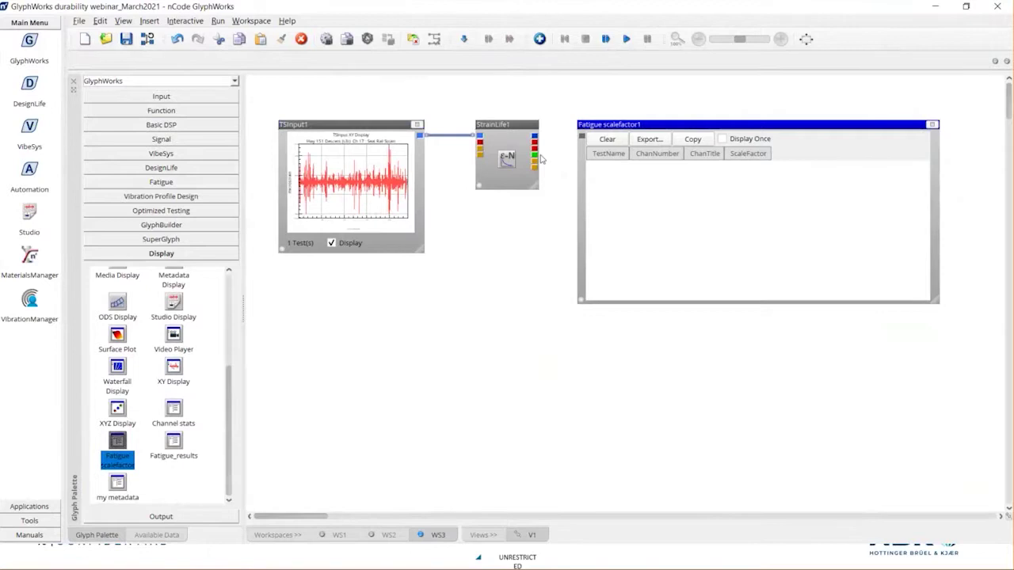
{"action": "left_click_drag", "start_coordinate": [536, 155], "coordinate": [583, 138]}
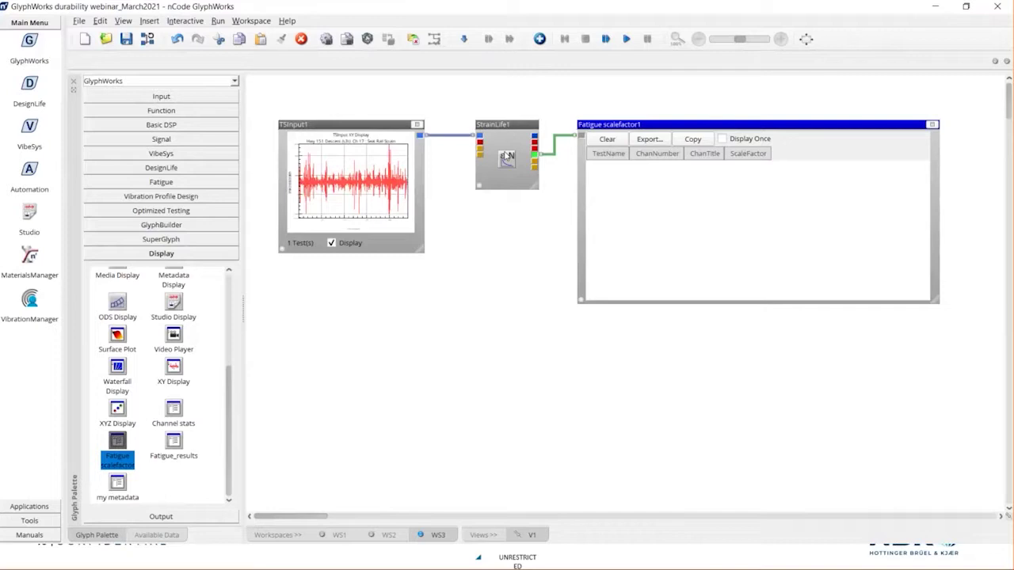
{"action": "left_click", "coordinate": [963, 301]}
Open the StrainLife1 properties, widen the dialog, and set the calculation mode to ScaleFactor
{"action": "left_click", "coordinate": [516, 133]}
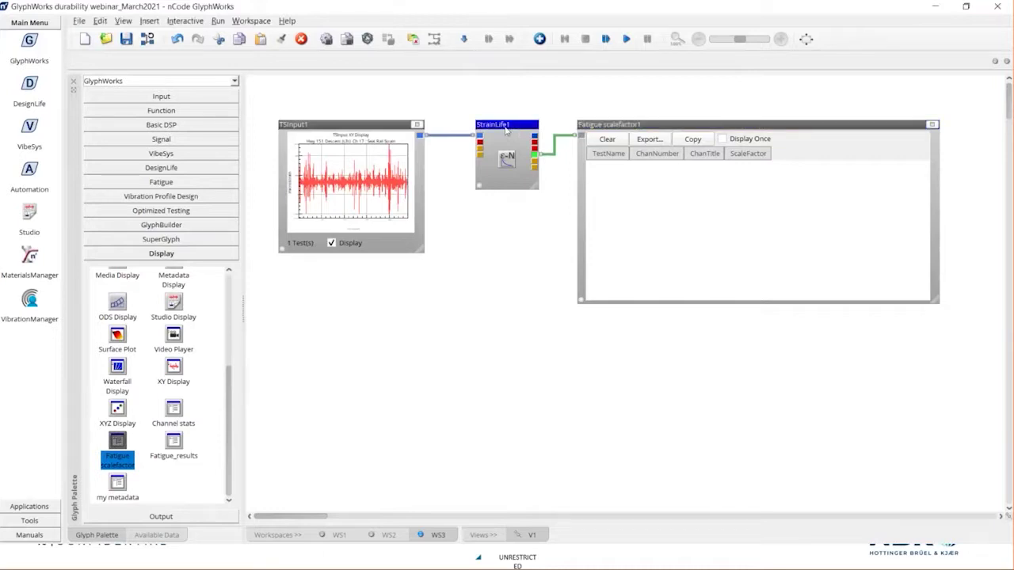
{"action": "double_click", "coordinate": [505, 132]}
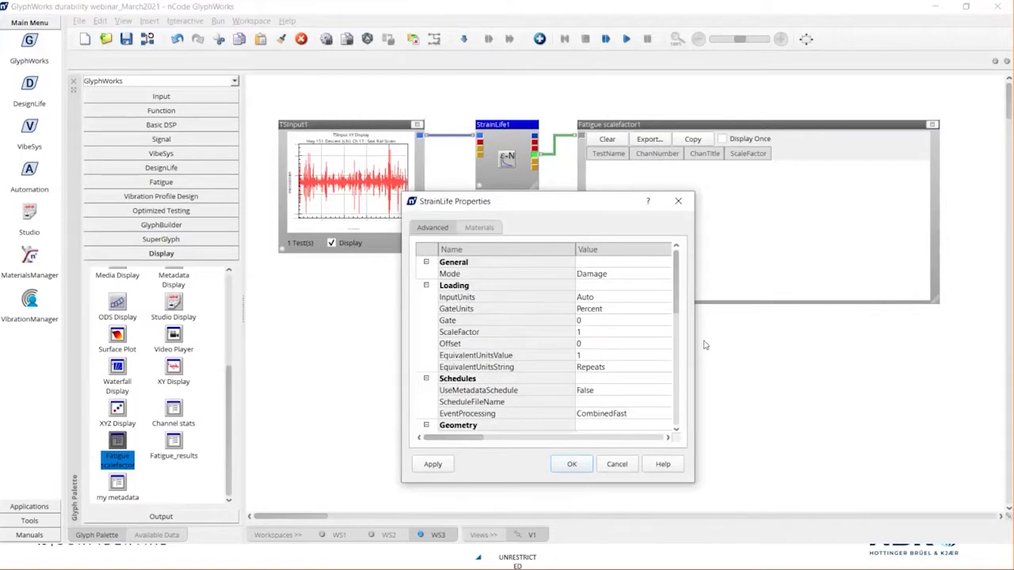
{"action": "left_click_drag", "start_coordinate": [695, 351], "coordinate": [853, 342]}
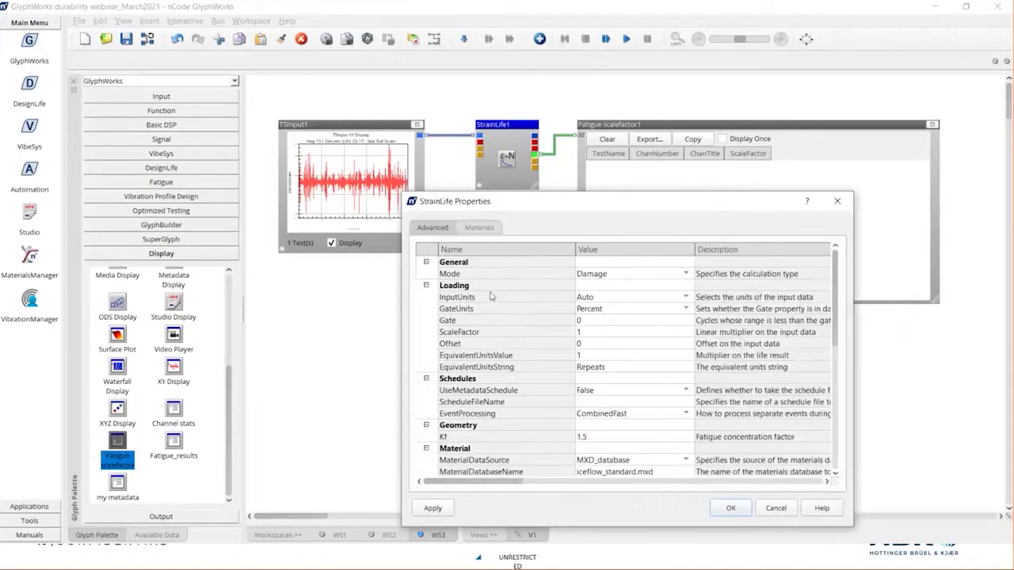
{"action": "left_click", "coordinate": [603, 273]}
{"action": "left_click", "coordinate": [603, 273]}
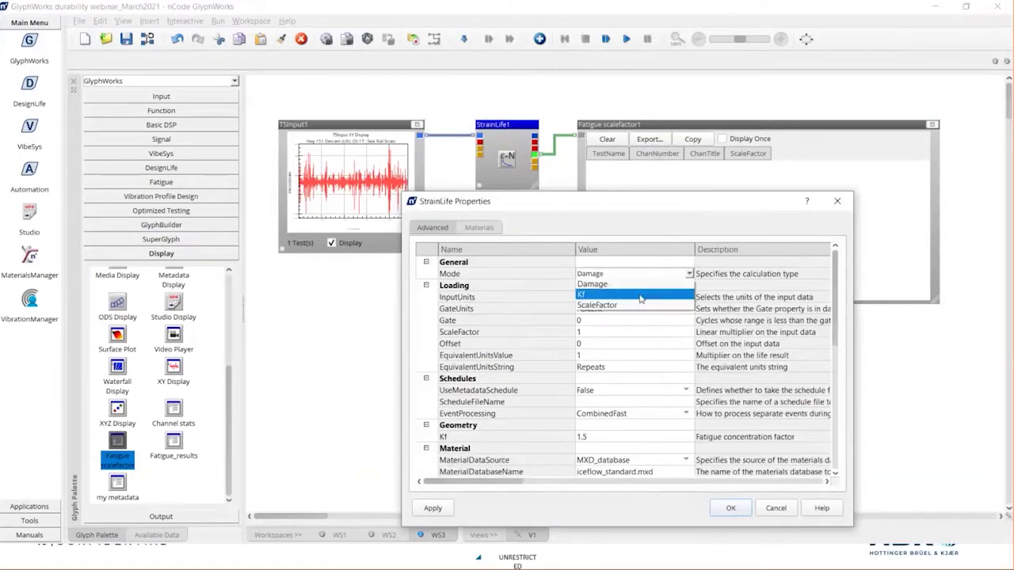
{"action": "left_click", "coordinate": [623, 305]}
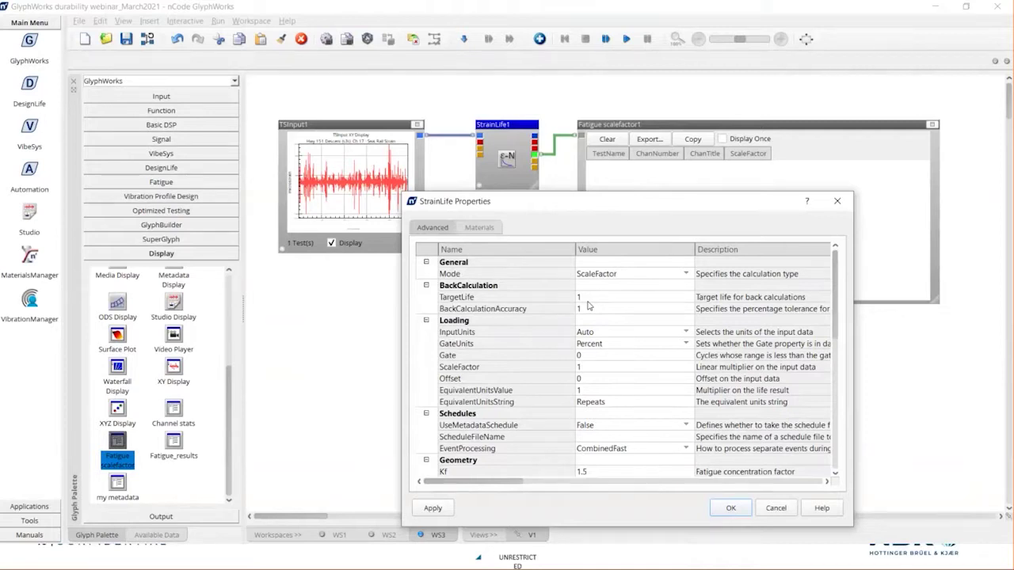
Set the back-calculation TargetLife to 23000, accept the StrainLife properties, and run the analysis
{"action": "left_click", "coordinate": [588, 298]}
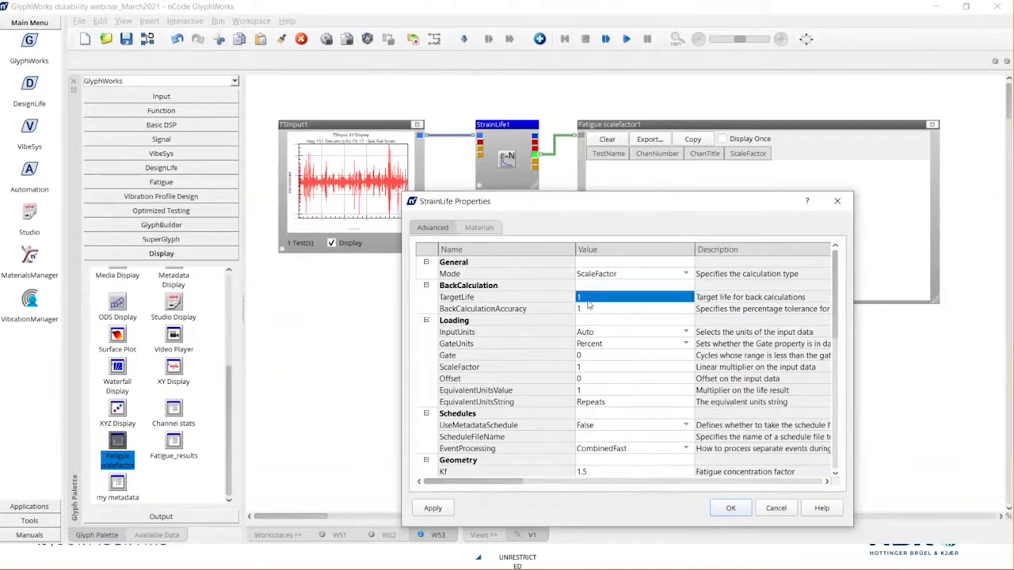
{"action": "type", "text": "23000"}
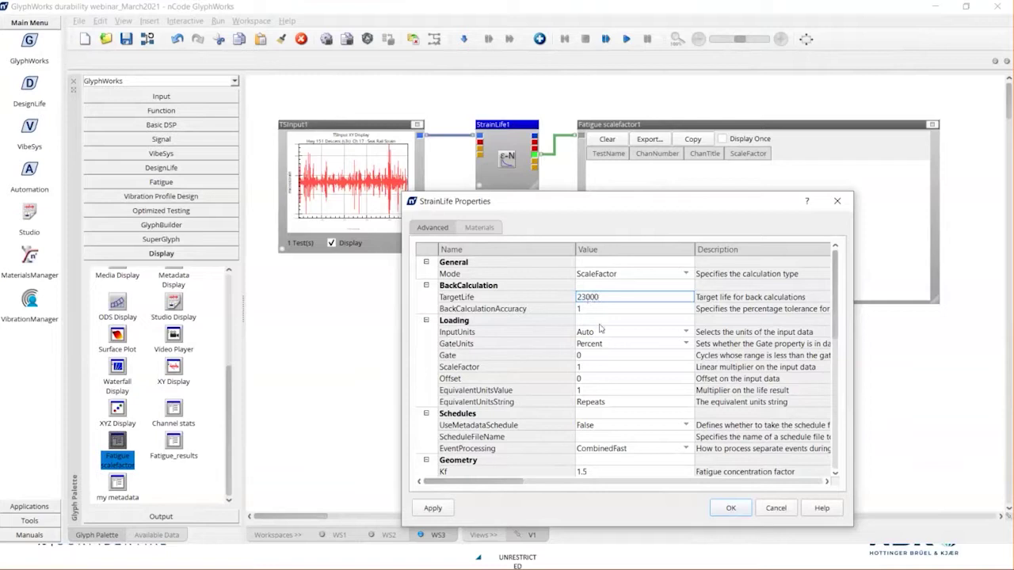
{"action": "key", "text": "Return"}
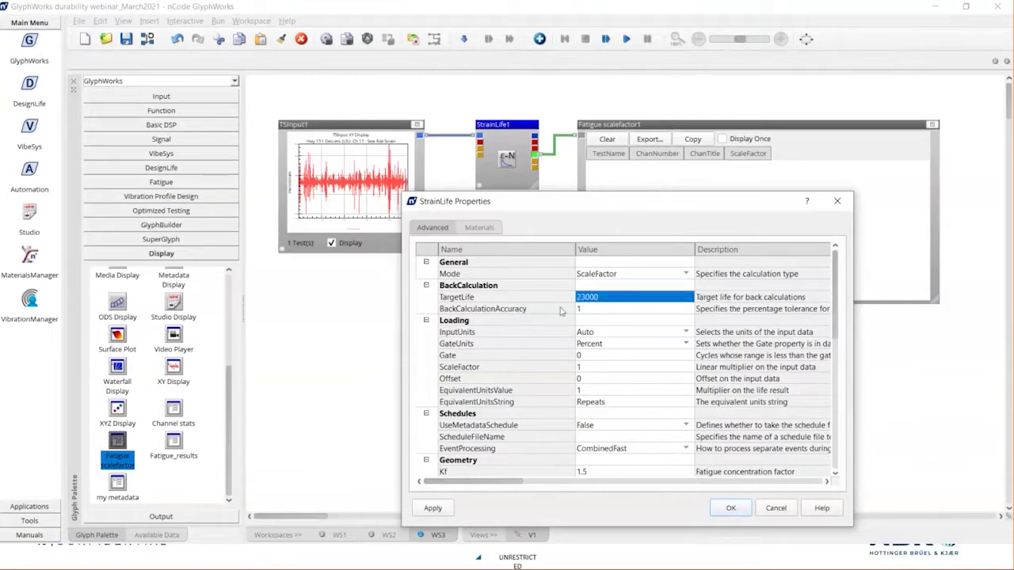
{"action": "left_click", "coordinate": [625, 311]}
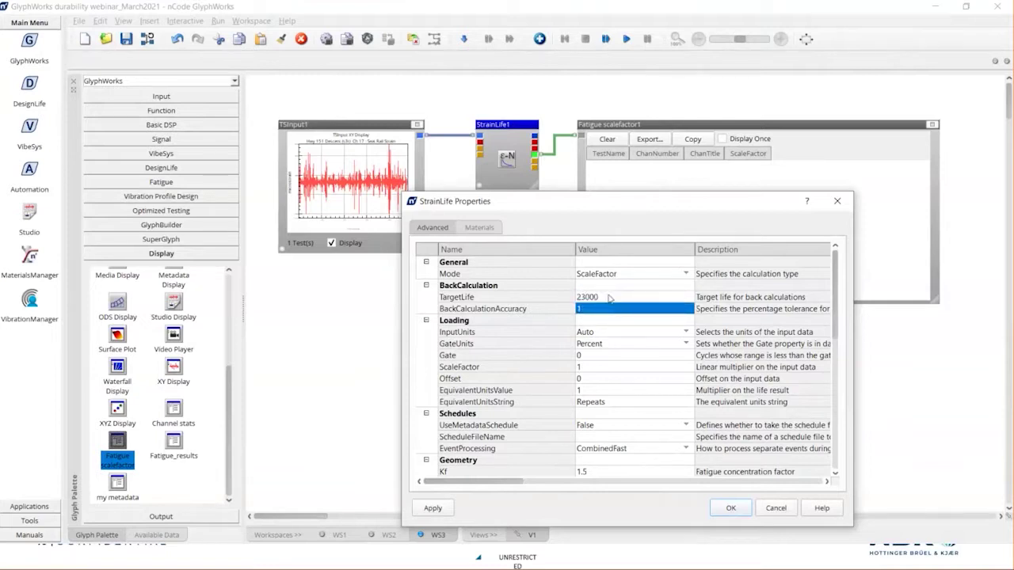
{"action": "left_click", "coordinate": [604, 299]}
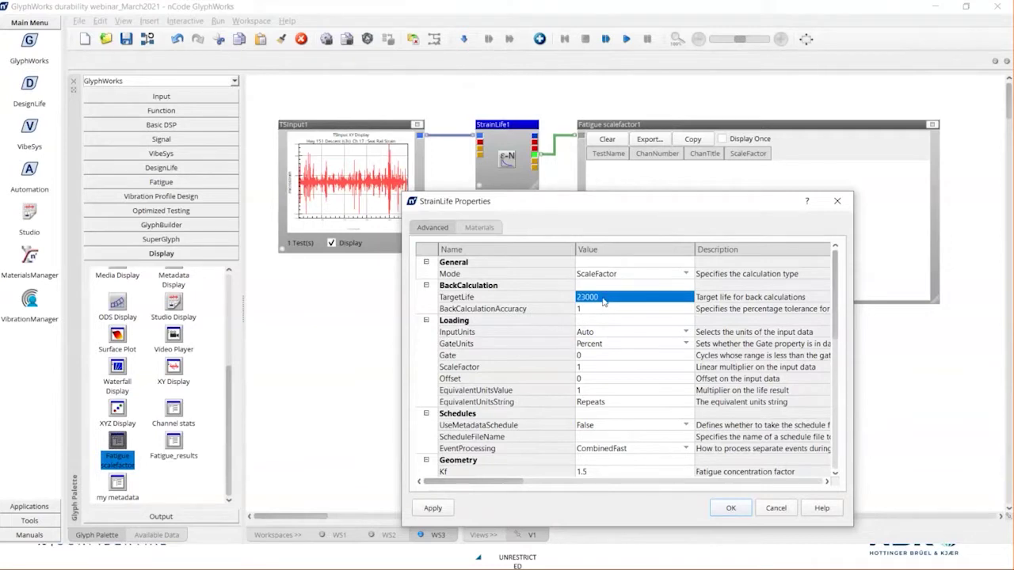
{"action": "left_click", "coordinate": [731, 508]}
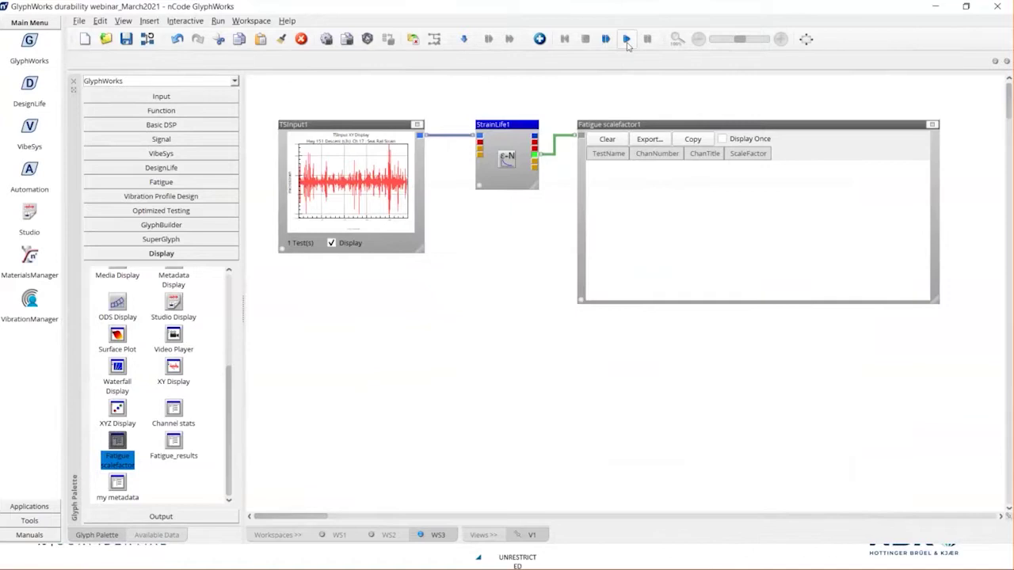
{"action": "left_click", "coordinate": [626, 44]}
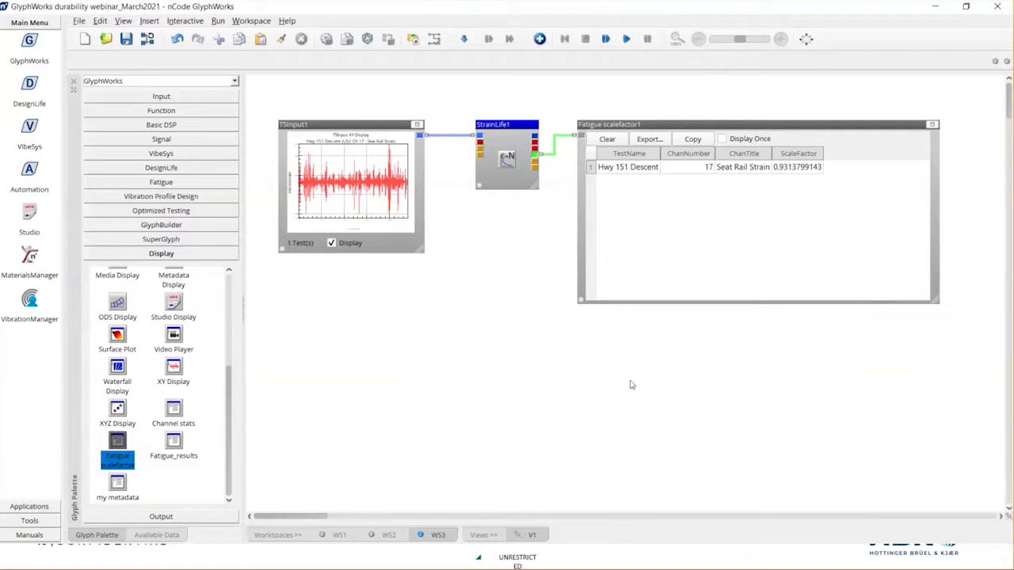
Switch to the presentation and advance to the slide "Fatigue analysis with multiple strain gauges"
{"action": "left_click", "coordinate": [792, 126]}
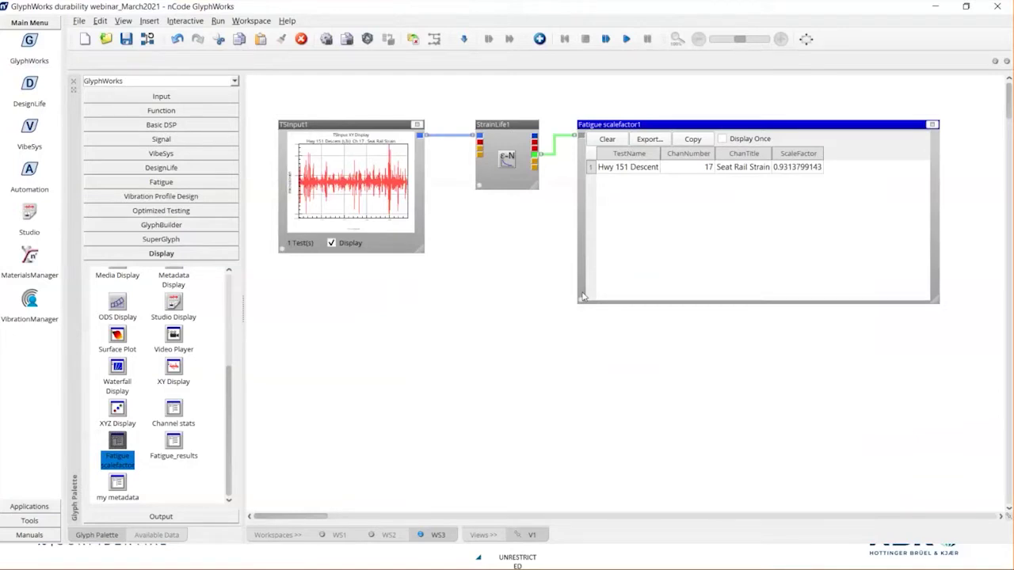
{"action": "key", "text": "alt+Tab"}
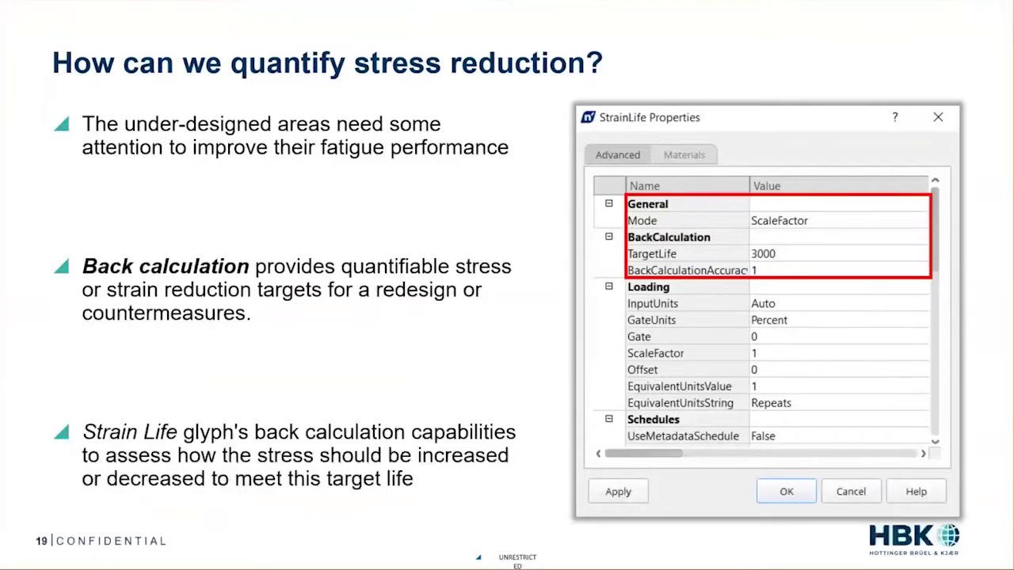
{"action": "left_click", "coordinate": [408, 326]}
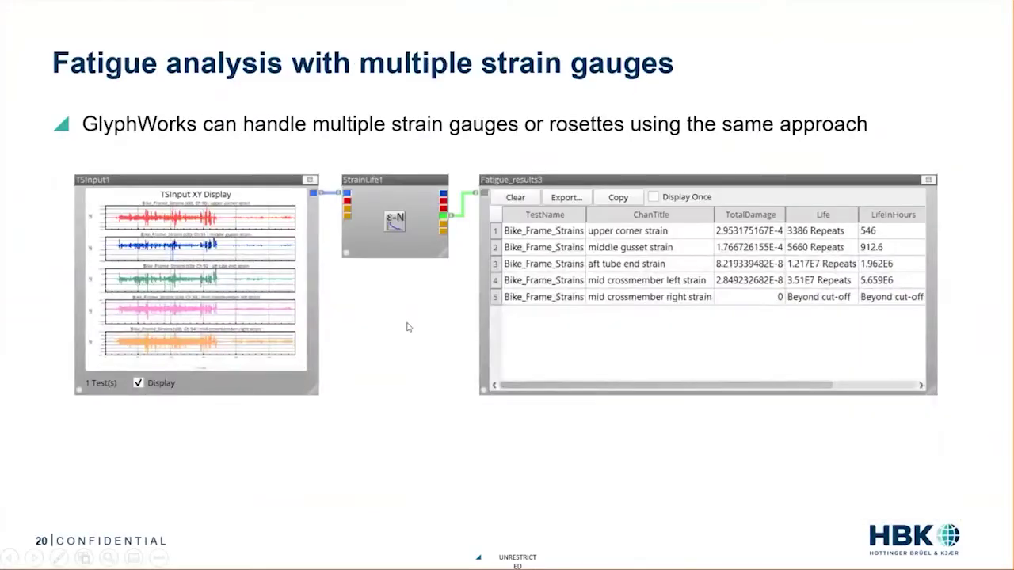
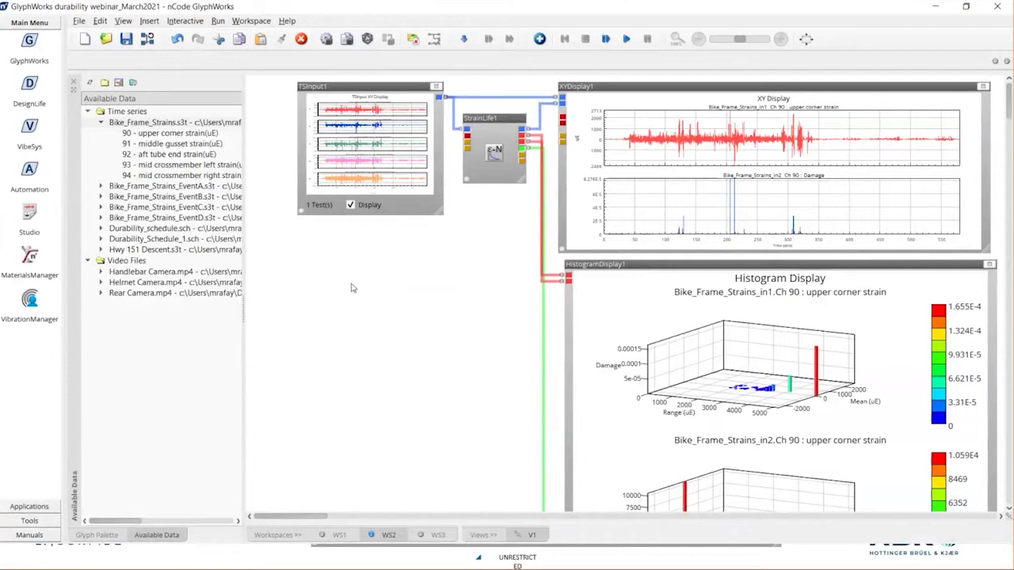
Add a new workspace named WS4 through the Workspace Manager and accept the change
{"action": "left_click", "coordinate": [436, 535]}
{"action": "right_click", "coordinate": [438, 536]}
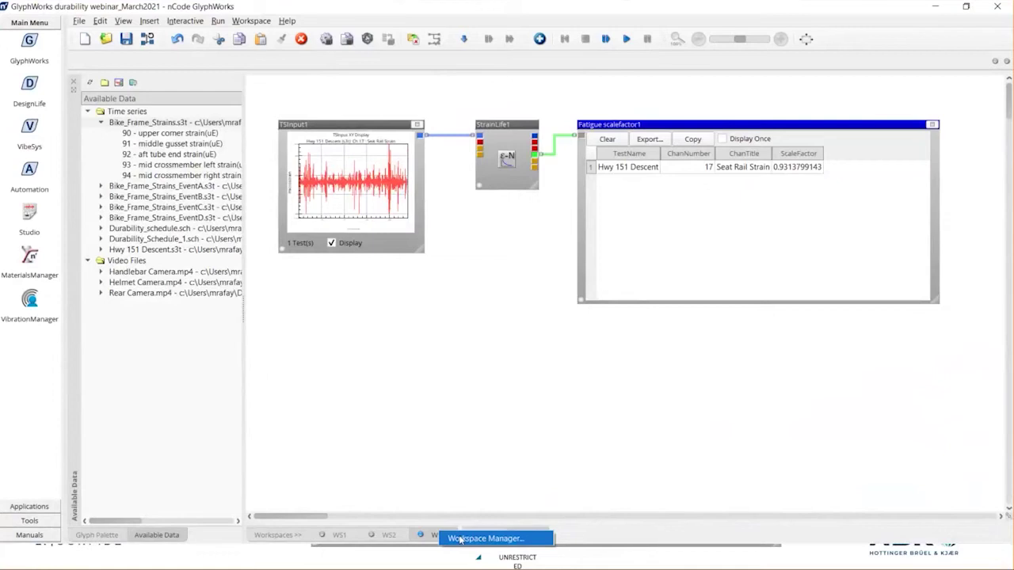
{"action": "left_click", "coordinate": [459, 539]}
{"action": "left_click", "coordinate": [567, 229]}
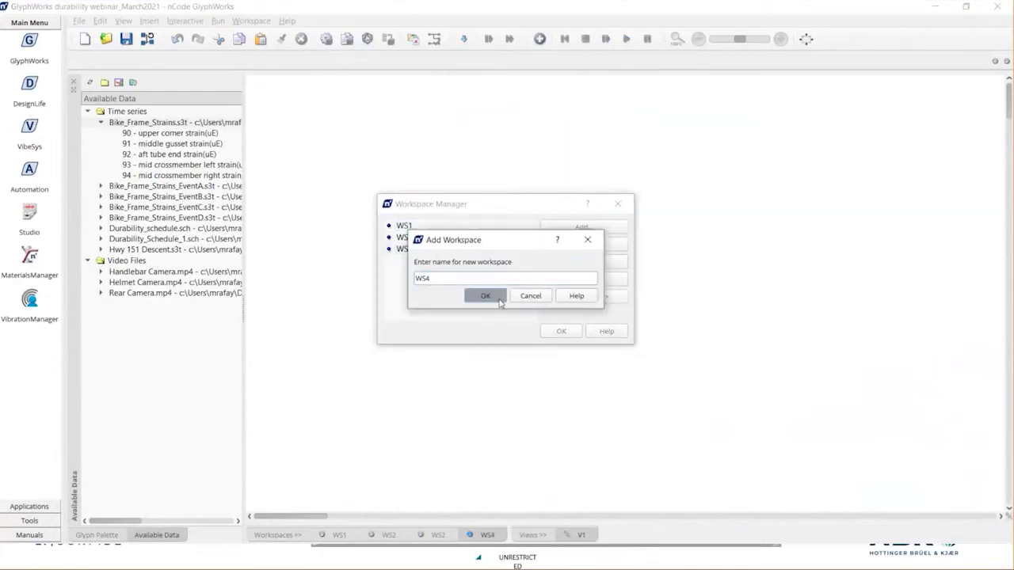
{"action": "left_click", "coordinate": [499, 302]}
{"action": "left_click", "coordinate": [560, 331]}
Copy the TSInput1 and StrainLife1 glyphs from workspace WS2 and paste them into workspace WS4
{"action": "left_click", "coordinate": [388, 535]}
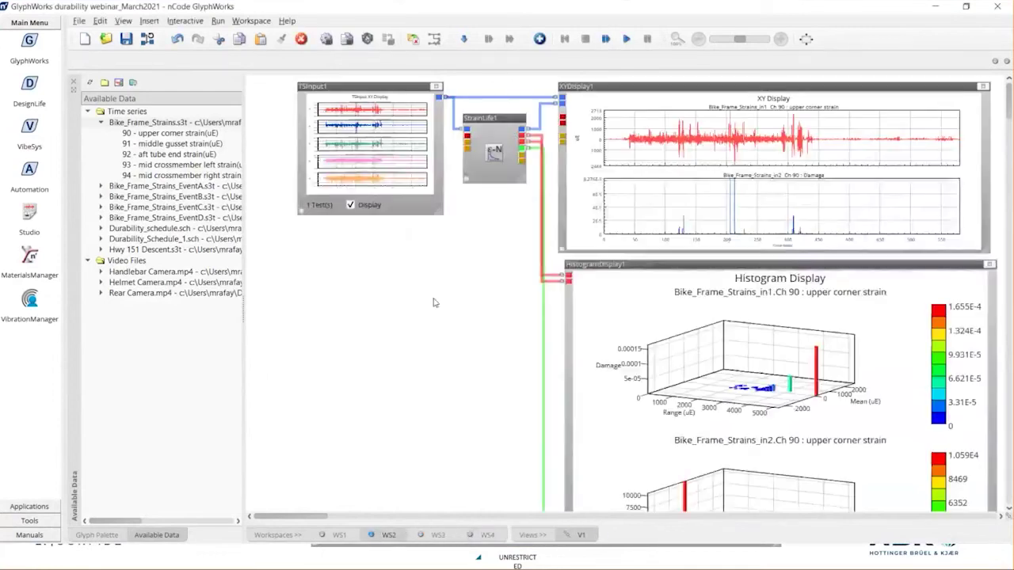
{"action": "left_click", "coordinate": [366, 89]}
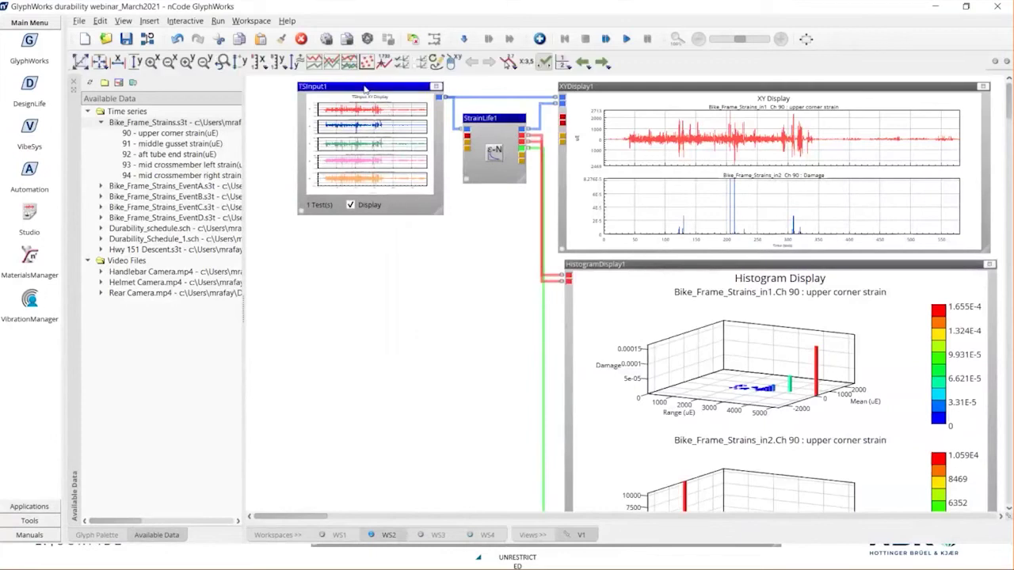
{"action": "right_click", "coordinate": [365, 89]}
{"action": "left_click", "coordinate": [396, 132]}
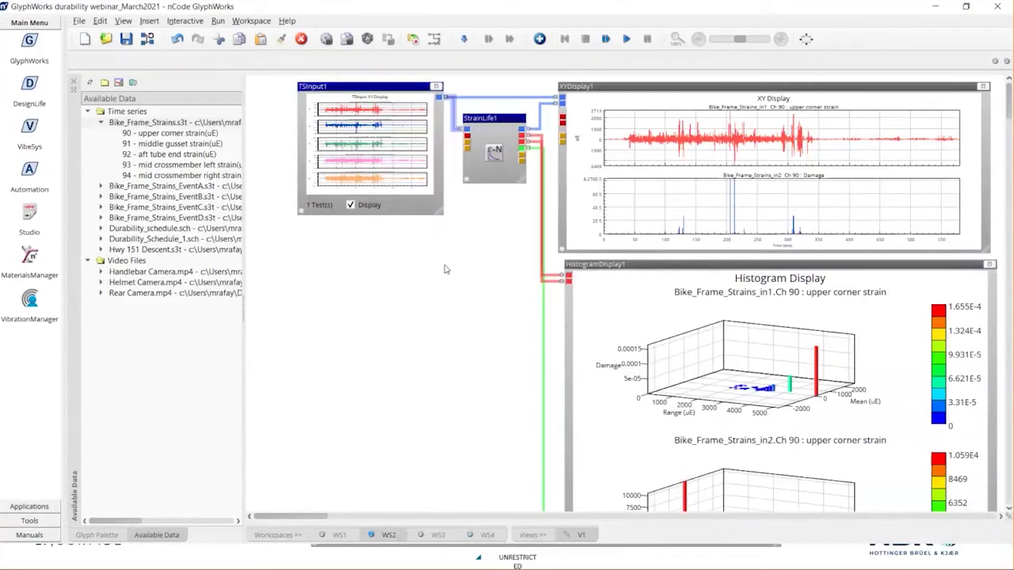
{"action": "left_click", "coordinate": [481, 537]}
{"action": "right_click", "coordinate": [401, 135]}
{"action": "left_click", "coordinate": [430, 158]}
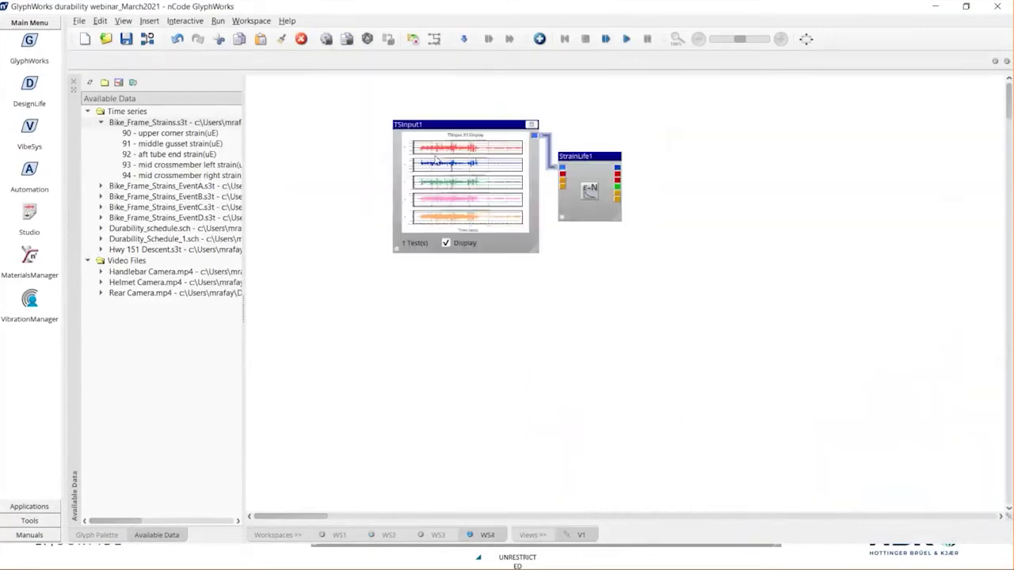
Arrange the pasted glyphs so that StrainLife1 sits level with TSInput1, near the top of the workspace
{"action": "left_click_drag", "start_coordinate": [435, 125], "coordinate": [333, 150]}
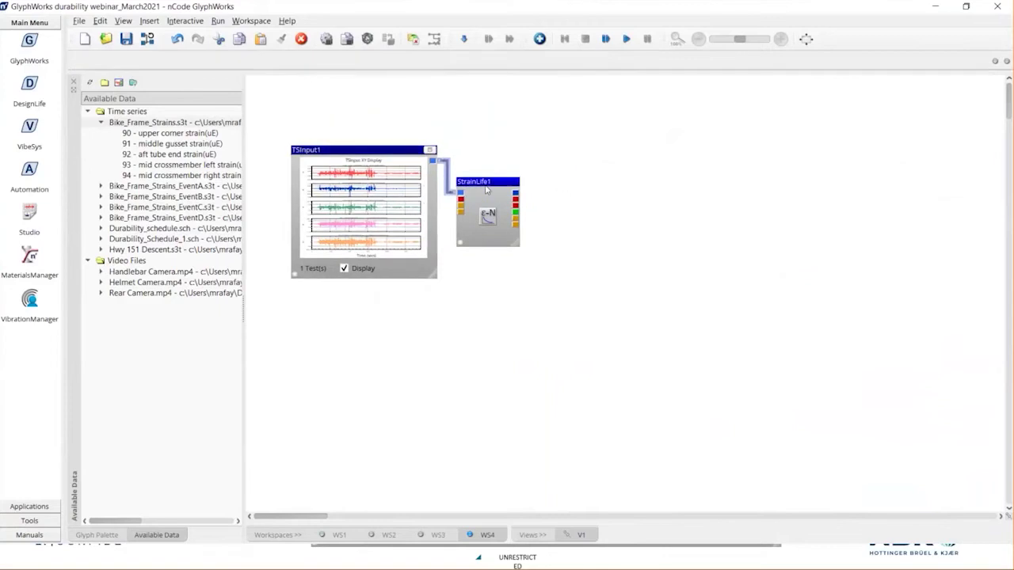
{"action": "left_click_drag", "start_coordinate": [486, 189], "coordinate": [507, 128]}
{"action": "left_click", "coordinate": [507, 131]}
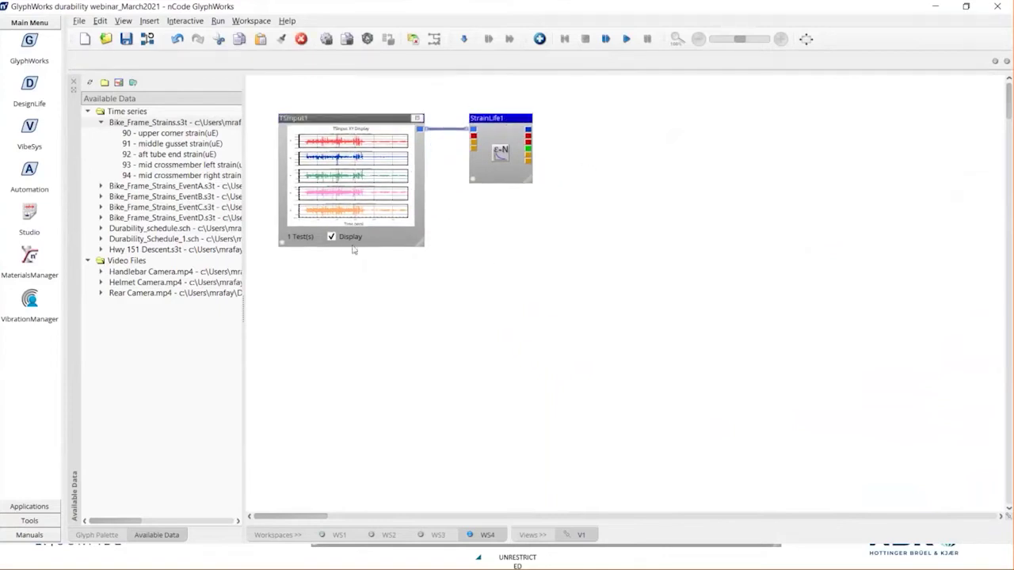
Add a DataValues Display beside StrainLife1 and connect StrainLife1's lowest orange output to the display's orange input
{"action": "left_click", "coordinate": [97, 535]}
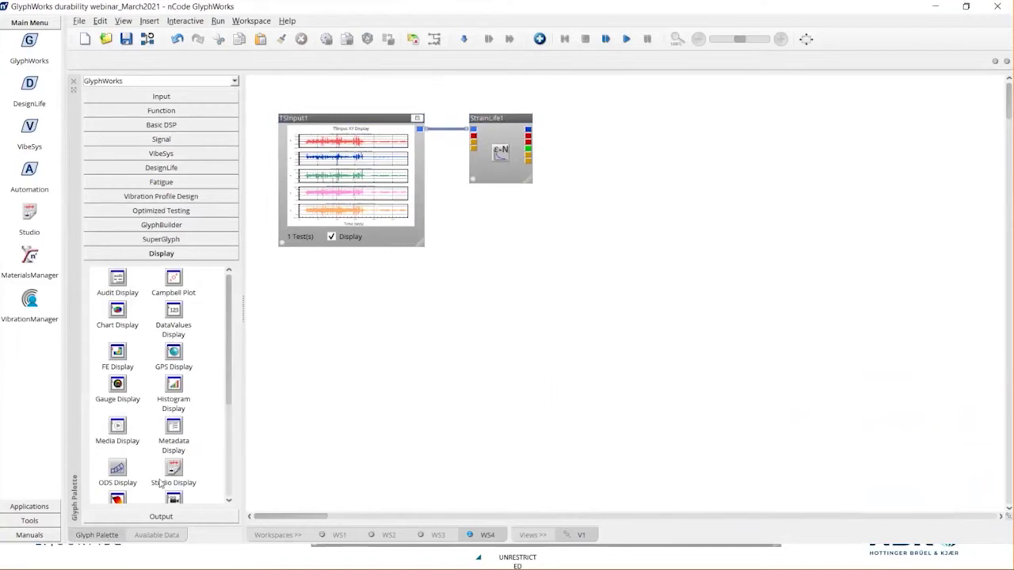
{"action": "scroll", "coordinate": [164, 471], "scroll_direction": "down", "scroll_amount": 4}
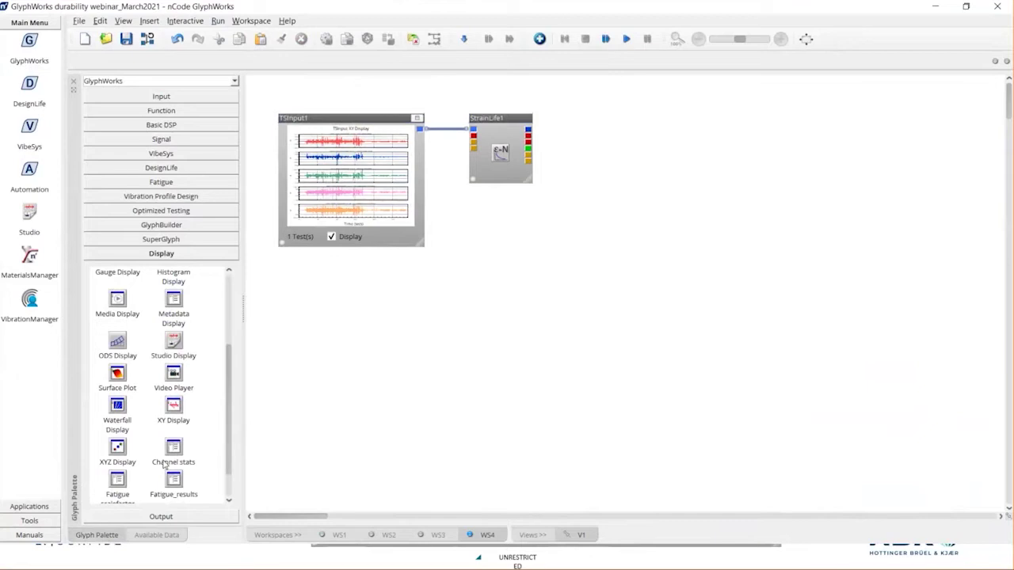
{"action": "scroll", "coordinate": [191, 427], "scroll_direction": "up", "scroll_amount": 4}
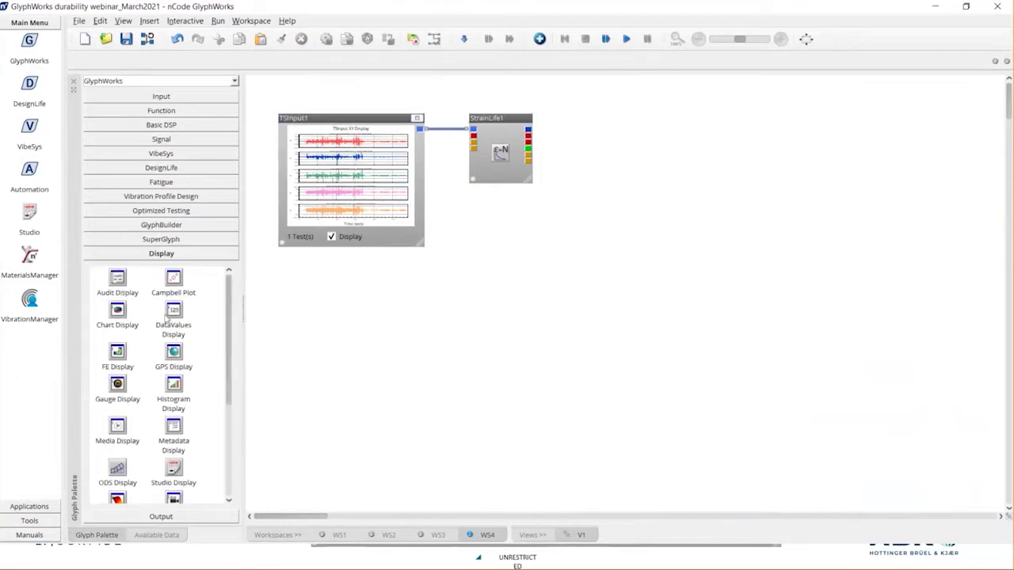
{"action": "left_click_drag", "start_coordinate": [165, 316], "coordinate": [585, 114]}
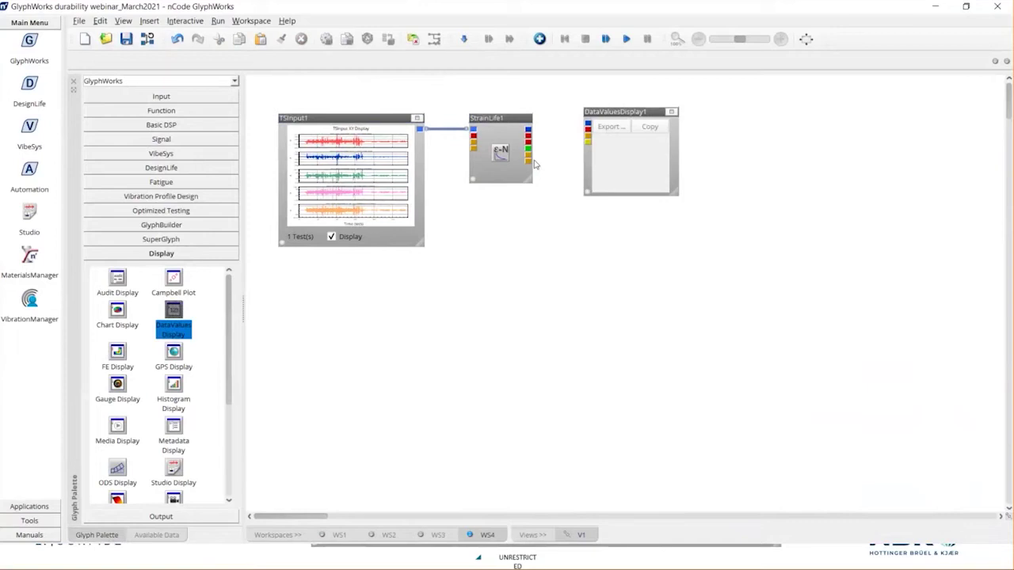
{"action": "left_click_drag", "start_coordinate": [535, 163], "coordinate": [588, 138]}
Remove the existing test from TSInput1 and load Durability_schedule.sch from the available time series data instead
{"action": "right_click", "coordinate": [337, 173]}
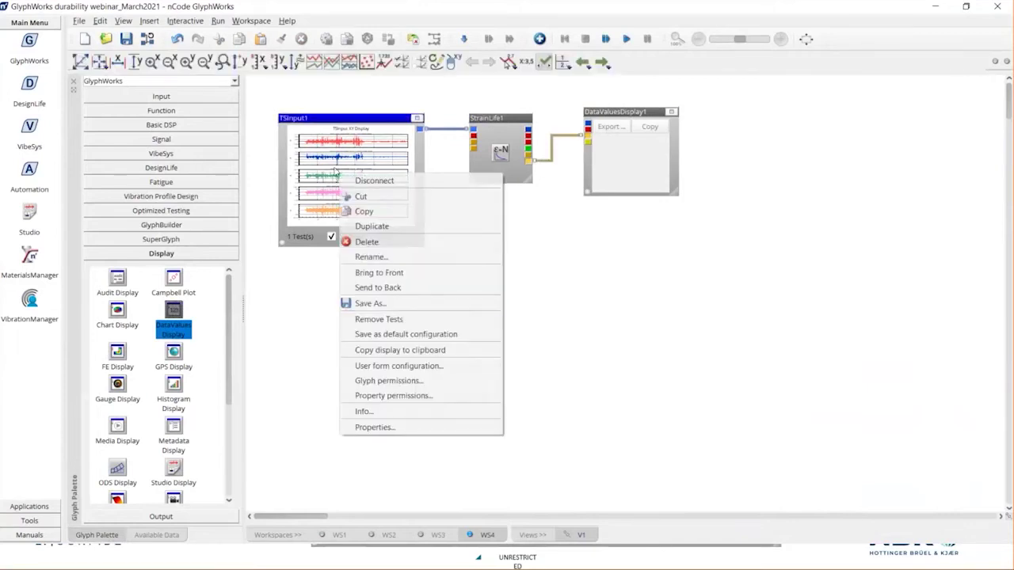
{"action": "left_click", "coordinate": [394, 319]}
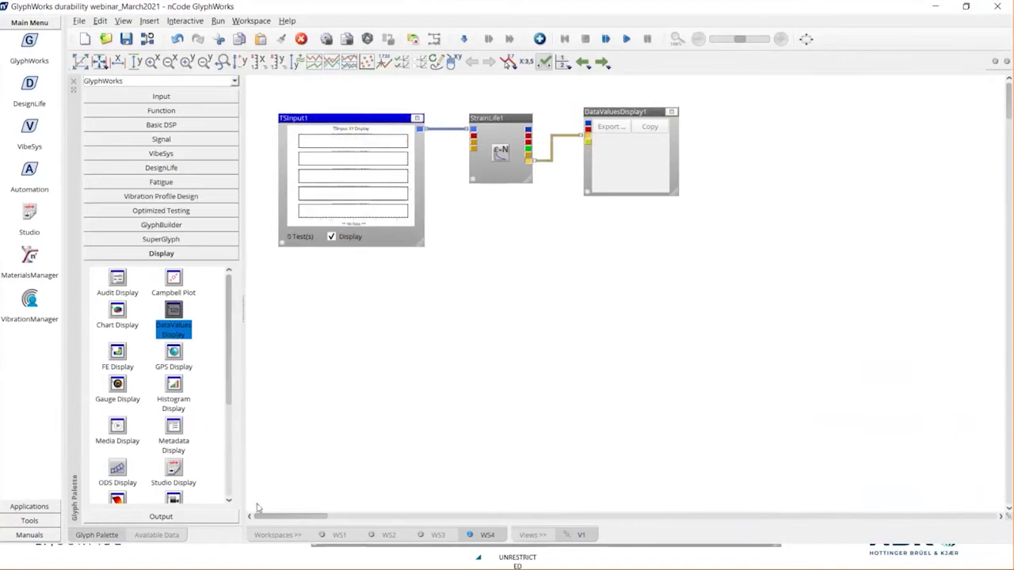
{"action": "left_click", "coordinate": [156, 535]}
{"action": "left_click", "coordinate": [100, 124]}
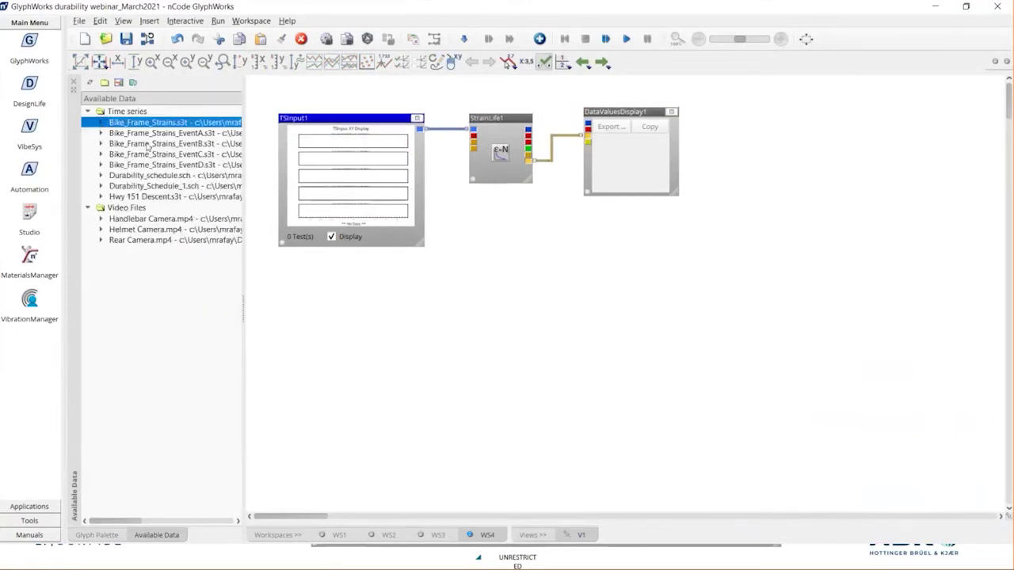
{"action": "key", "text": "Down"}
{"action": "key", "text": "Down"}
{"action": "key", "text": "Down"}
{"action": "key", "text": "Down"}
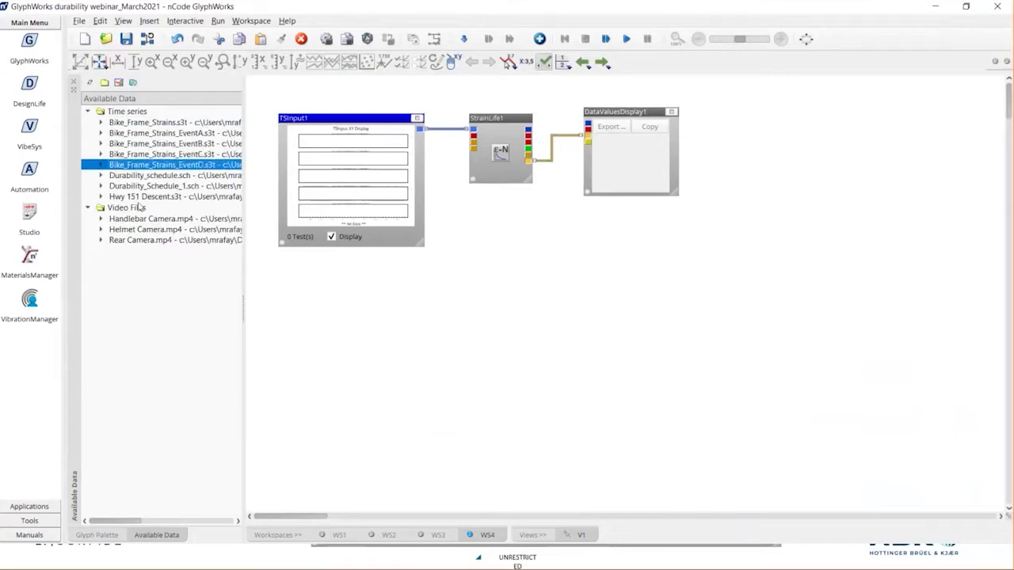
{"action": "left_click_drag", "start_coordinate": [166, 179], "coordinate": [320, 176]}
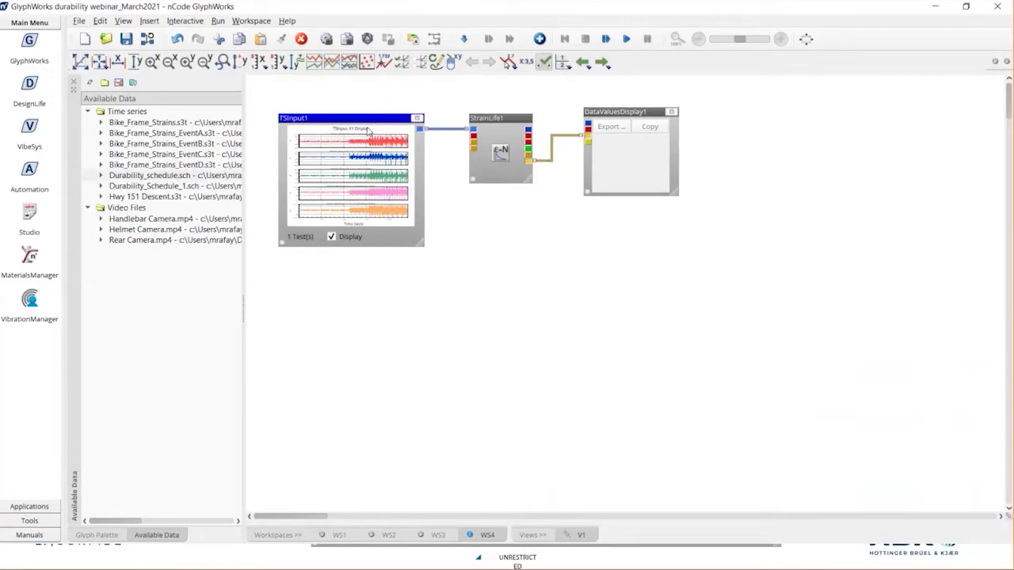
Set UseMetadataSchedule to True in the enlarged StrainLife1 properties dialog, accept it, and run the analysis
{"action": "double_click", "coordinate": [489, 121]}
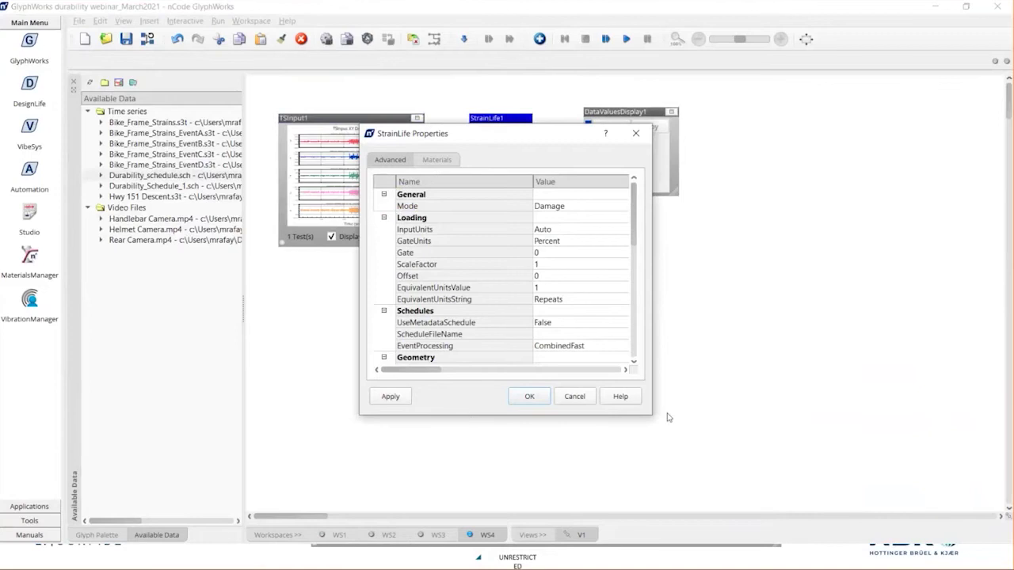
{"action": "left_click_drag", "start_coordinate": [652, 413], "coordinate": [652, 509]}
{"action": "left_click_drag", "start_coordinate": [654, 364], "coordinate": [732, 364]}
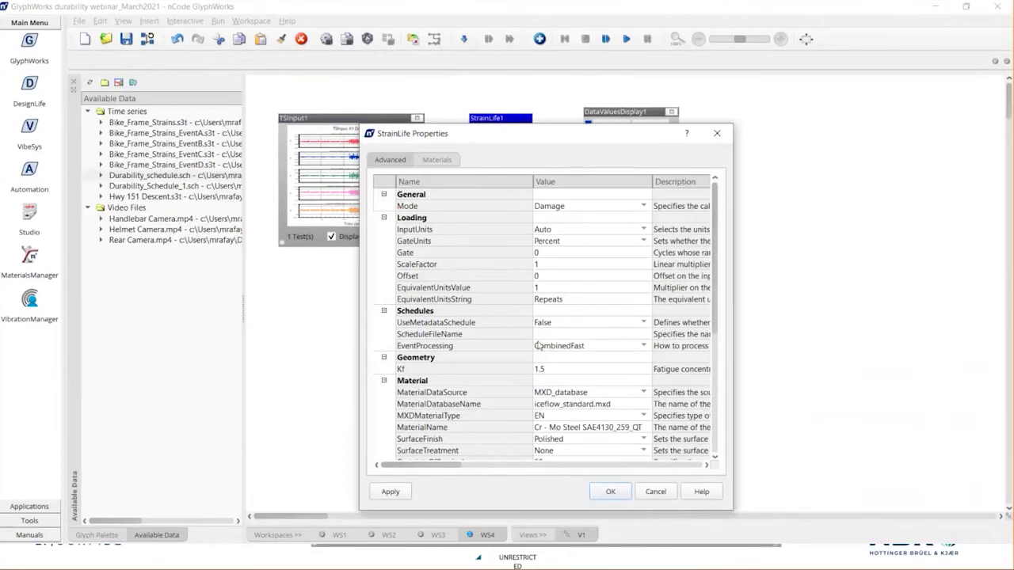
{"action": "left_click", "coordinate": [648, 324]}
{"action": "left_click", "coordinate": [648, 324]}
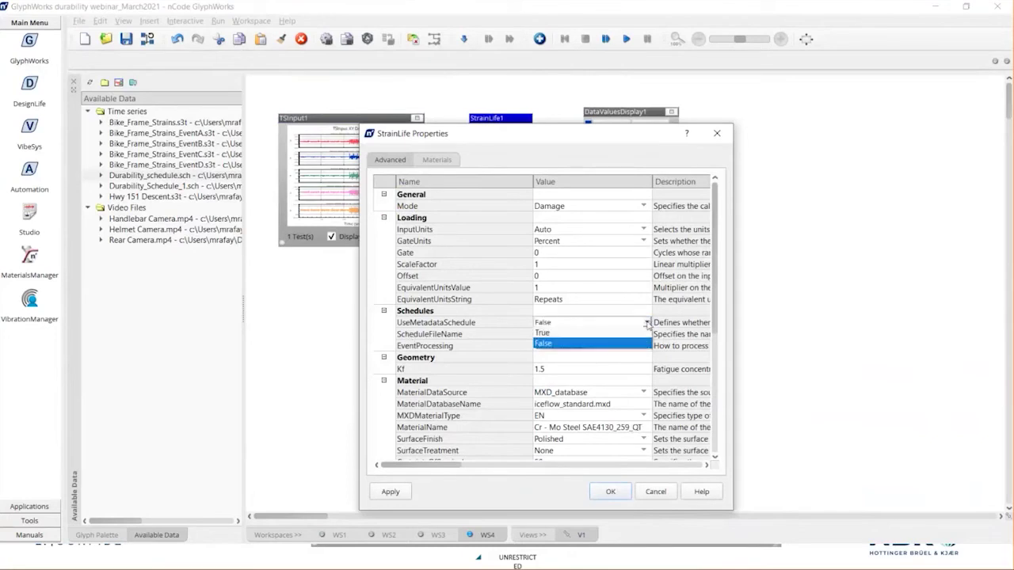
{"action": "left_click", "coordinate": [563, 339]}
{"action": "left_click", "coordinate": [564, 337]}
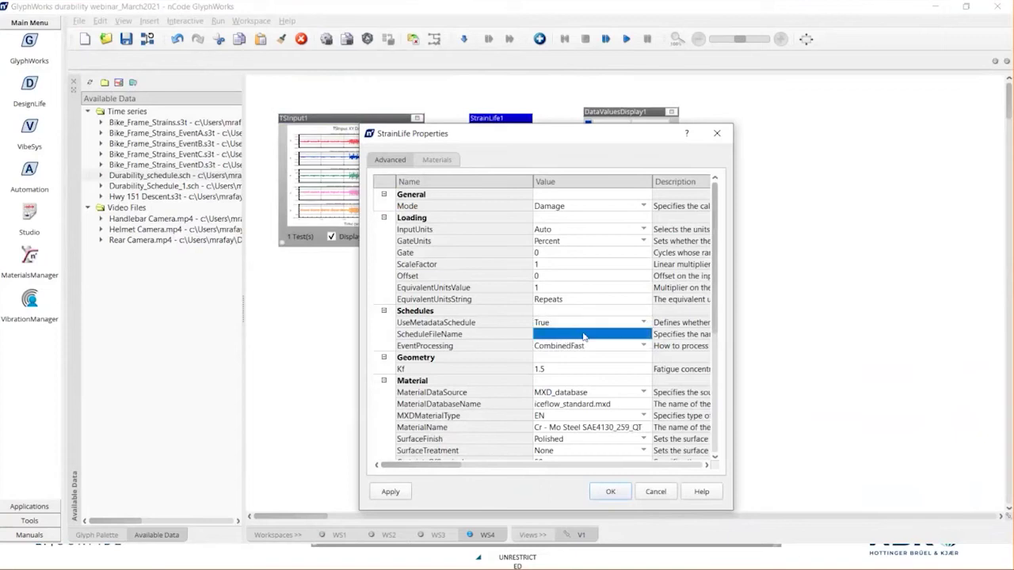
{"action": "left_click", "coordinate": [604, 491]}
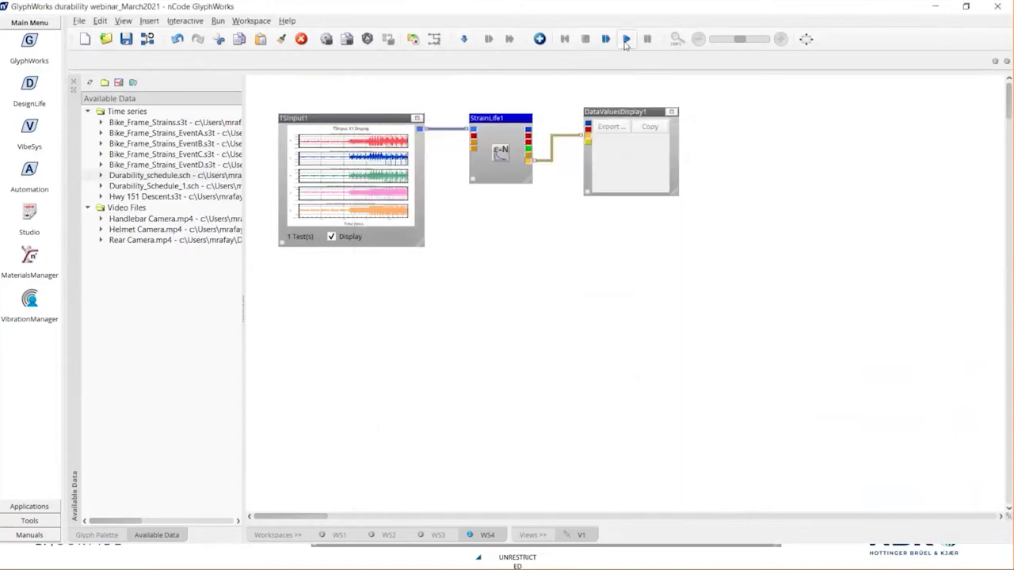
{"action": "left_click", "coordinate": [625, 41]}
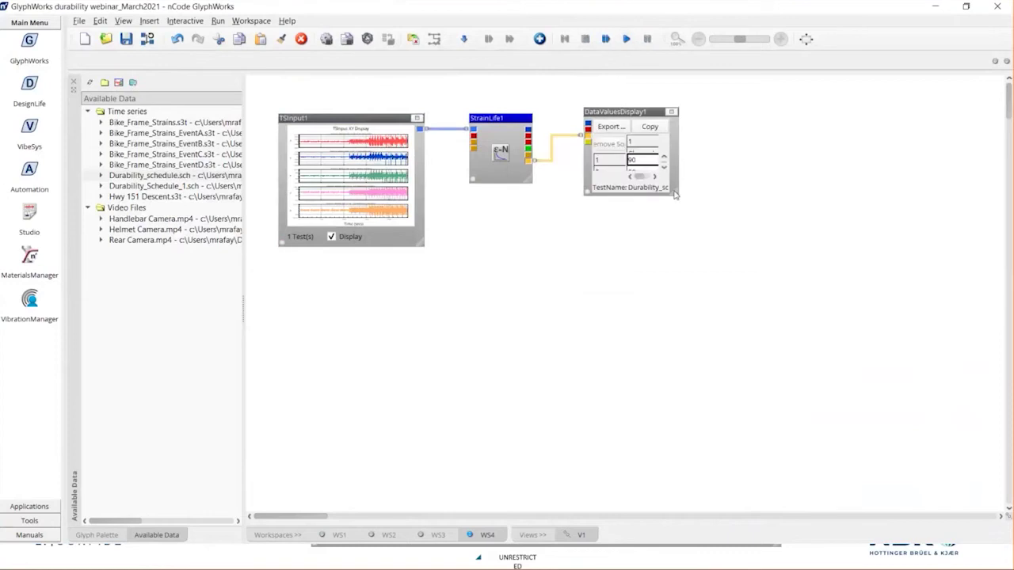
Enlarge and reposition DataValuesDisplay1 to fit its results table, and widen the Percent damage and Channel title columns
{"action": "left_click_drag", "start_coordinate": [691, 213], "coordinate": [972, 465]}
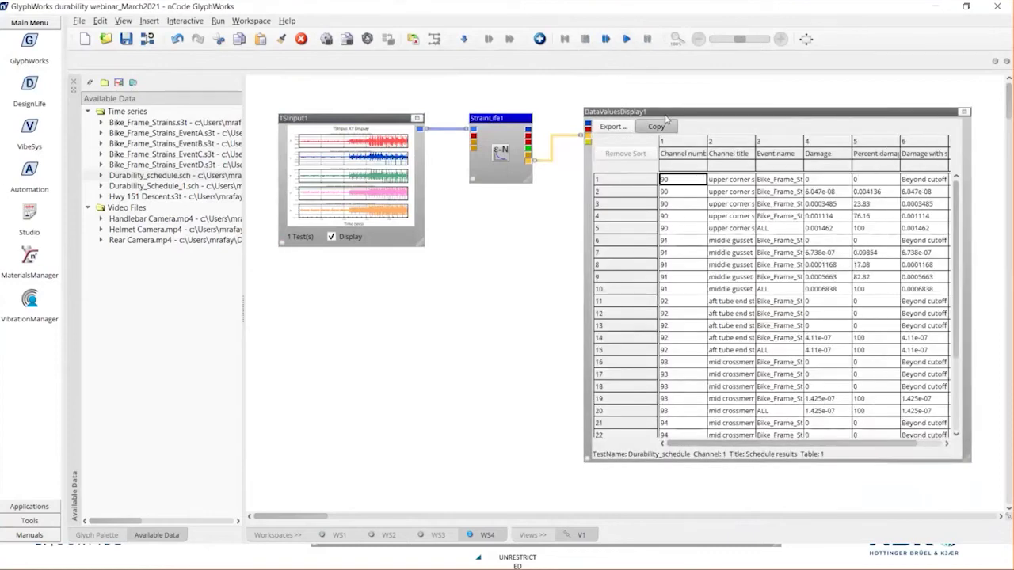
{"action": "mouse_move", "coordinate": [674, 115]}
{"action": "left_mouse_down"}
{"action": "mouse_move", "coordinate": [627, 121]}
{"action": "mouse_move", "coordinate": [655, 122]}
{"action": "left_mouse_up"}
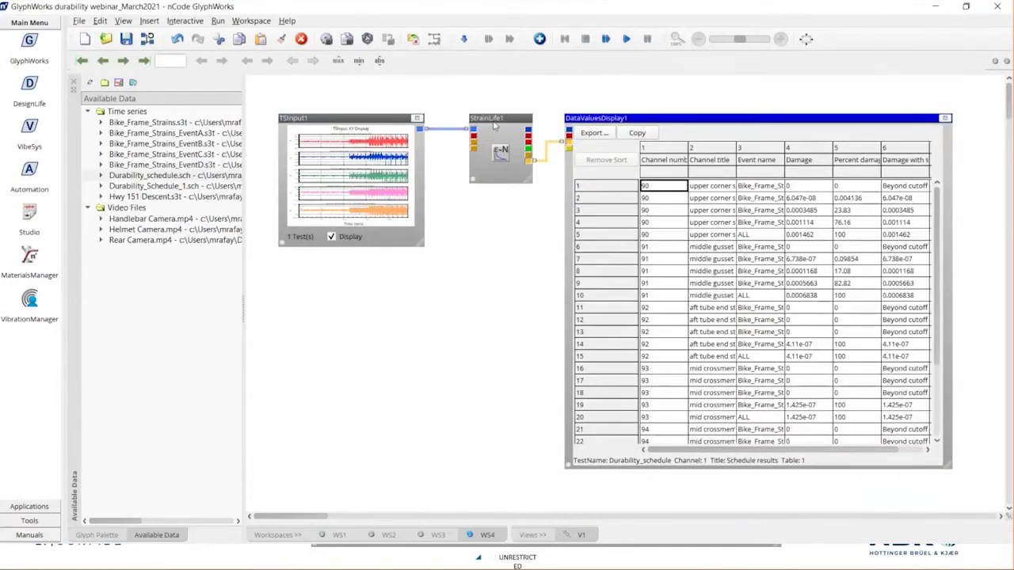
{"action": "left_click_drag", "start_coordinate": [947, 466], "coordinate": [1002, 498]}
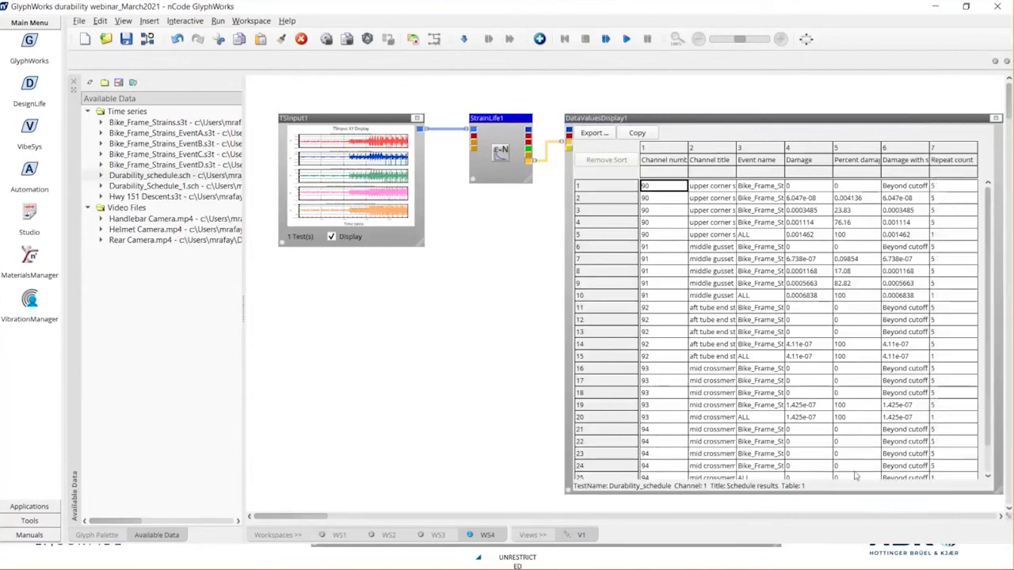
{"action": "left_click_drag", "start_coordinate": [882, 153], "coordinate": [900, 154]}
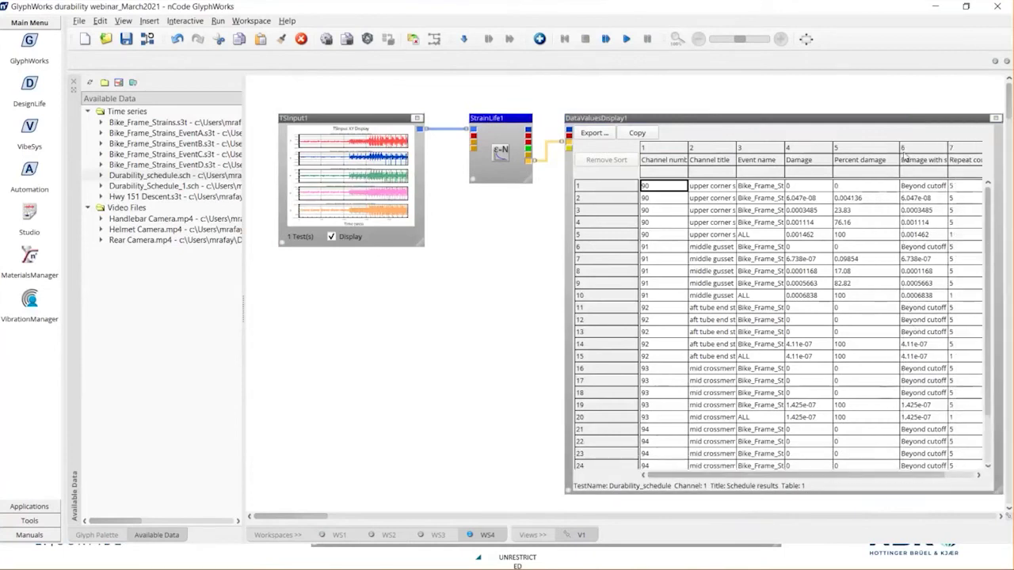
{"action": "left_click_drag", "start_coordinate": [736, 148], "coordinate": [768, 149]}
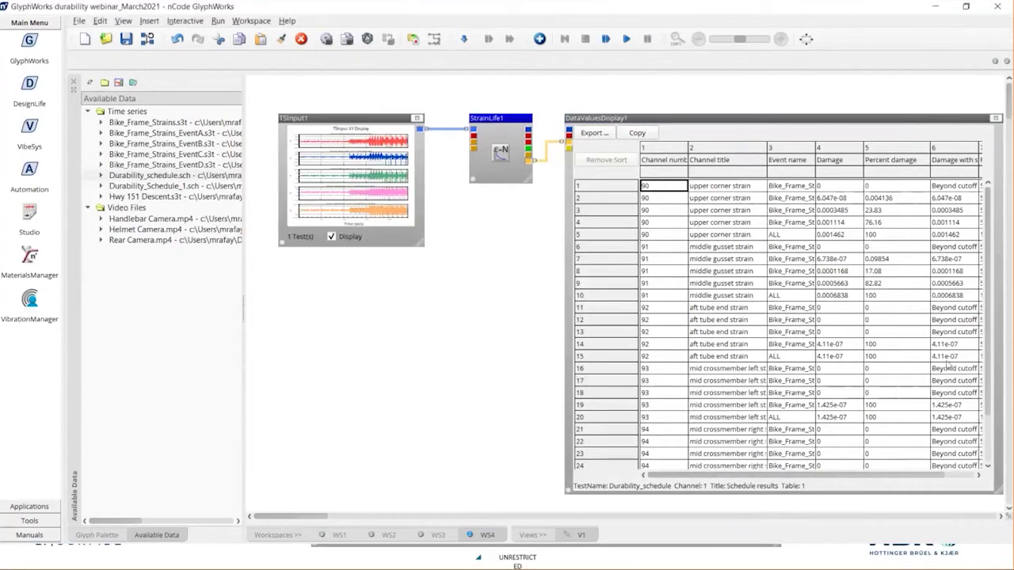
Search for ZoomIt in Windows, launch it, and accept its default settings
{"action": "key", "text": "super"}
{"action": "type", "text": "zoomit"}
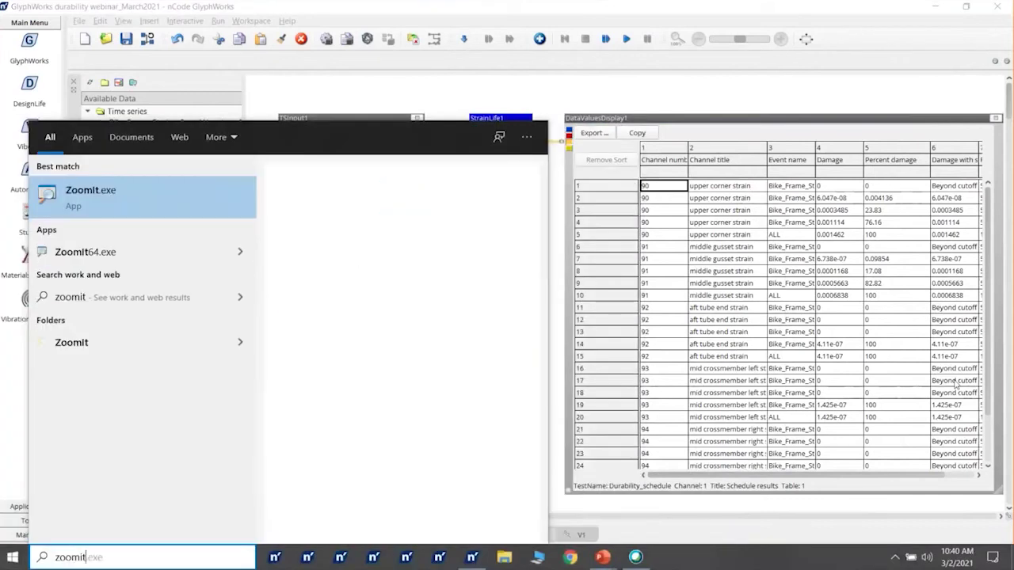
{"action": "key", "text": "Return"}
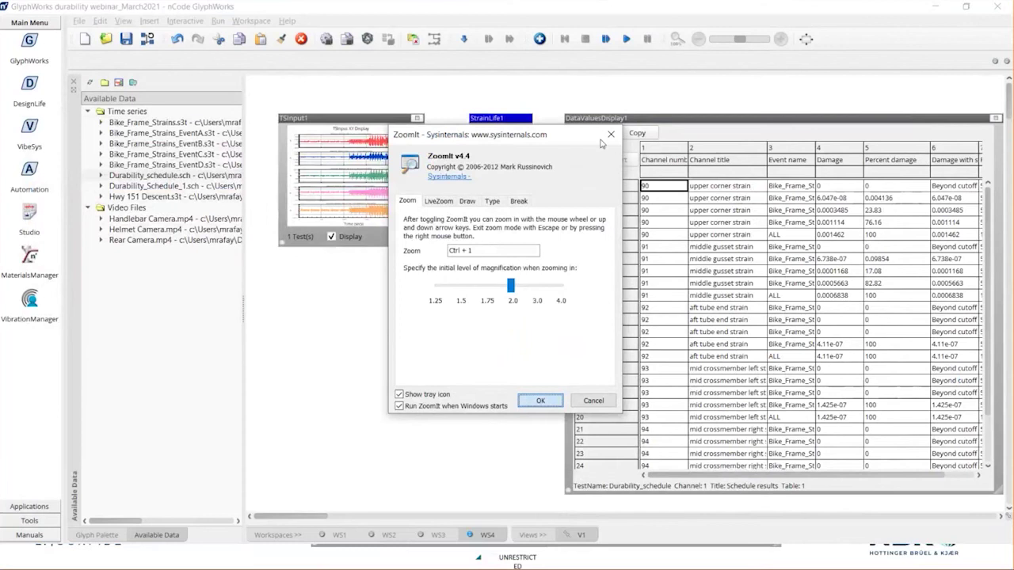
{"action": "key", "text": "Return"}
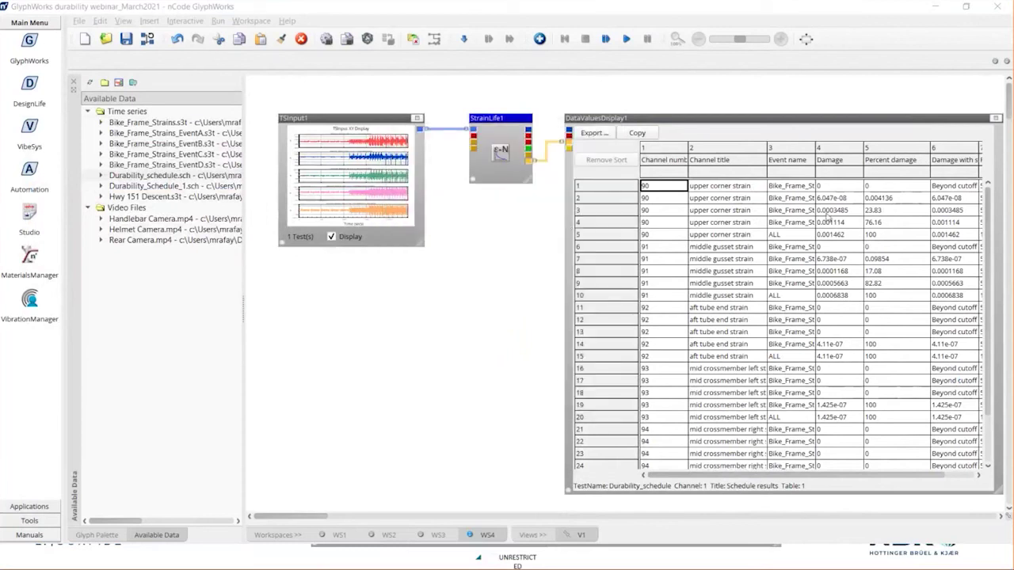
Sort the DataValuesDisplay1 table by the Damage column in descending order
{"action": "left_click", "coordinate": [828, 212]}
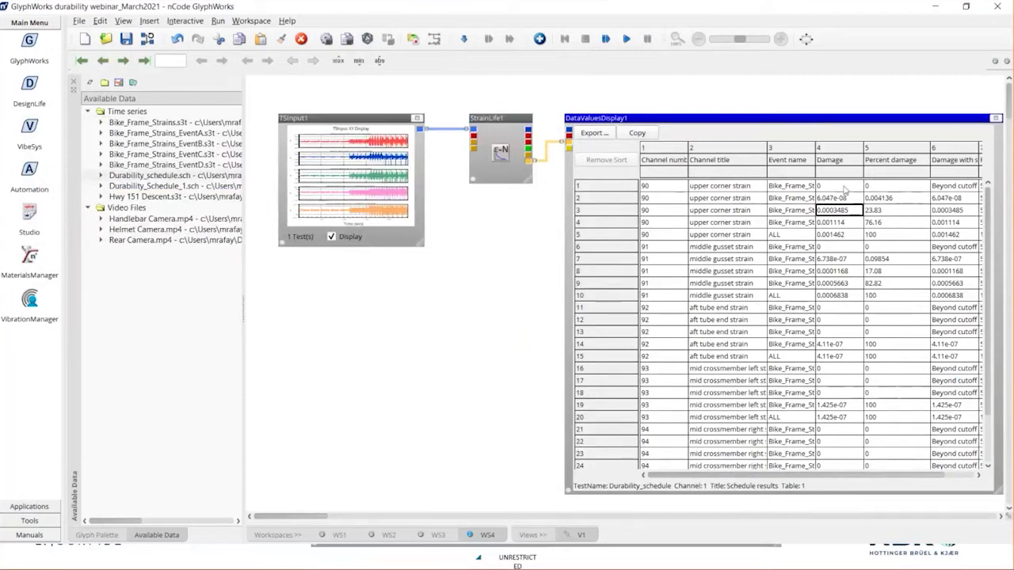
{"action": "left_click", "coordinate": [836, 163]}
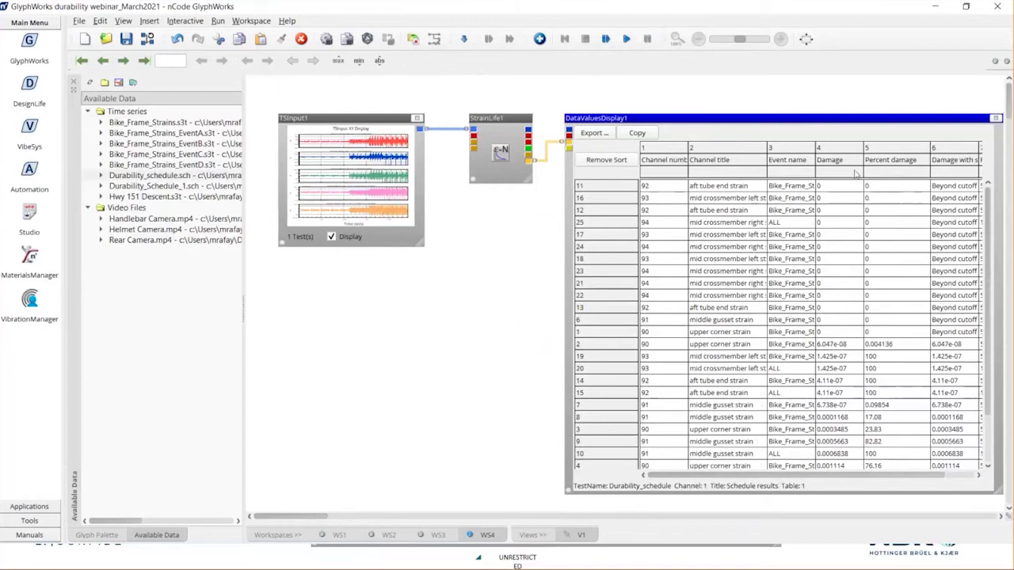
{"action": "left_click", "coordinate": [832, 163]}
{"action": "left_click", "coordinate": [831, 163]}
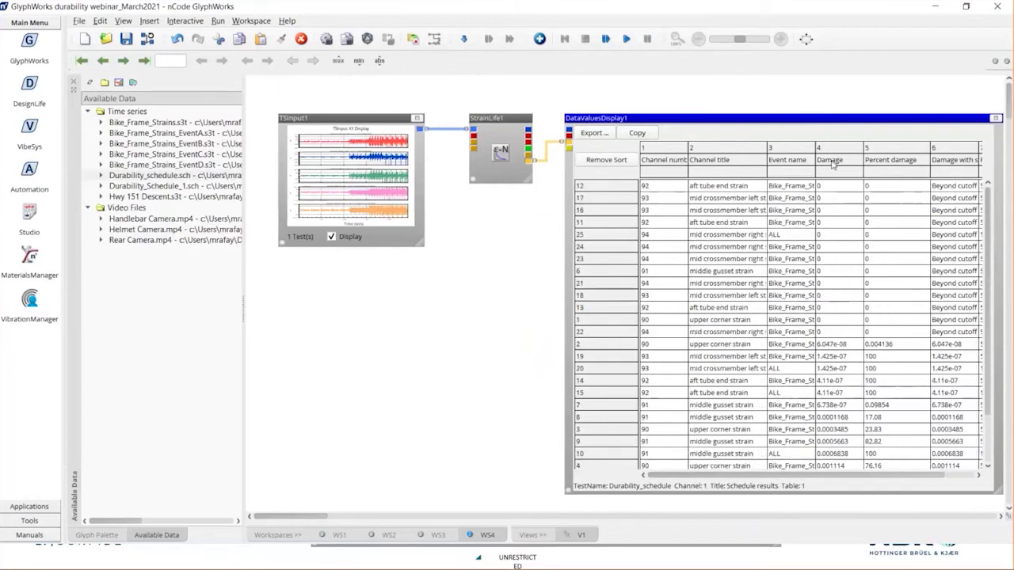
{"action": "left_click", "coordinate": [831, 162]}
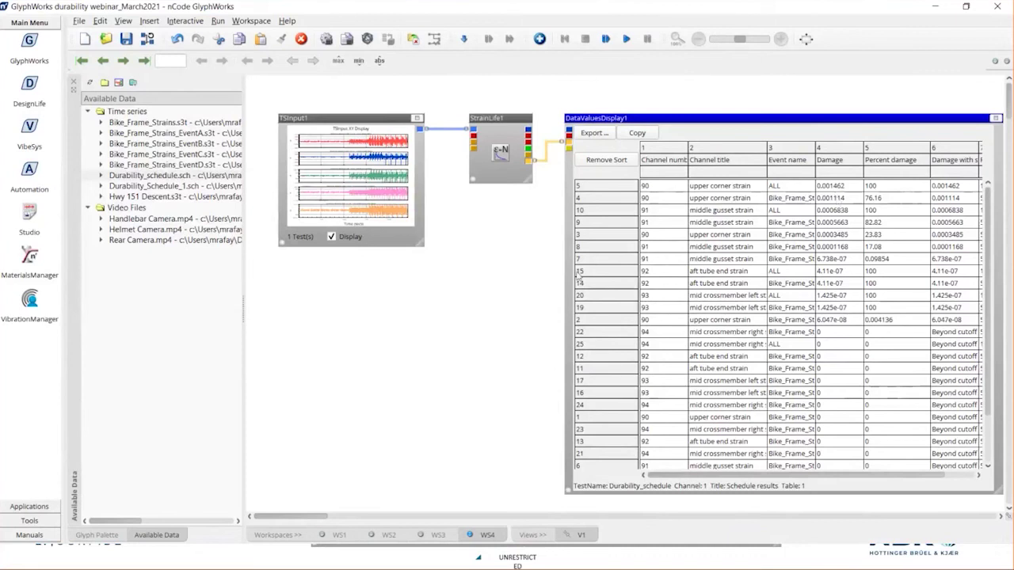
Switch to the presentation and advance from "Single test run vs multiple test runs" to the "Conclusion" slide
{"action": "key", "text": "alt+Tab"}
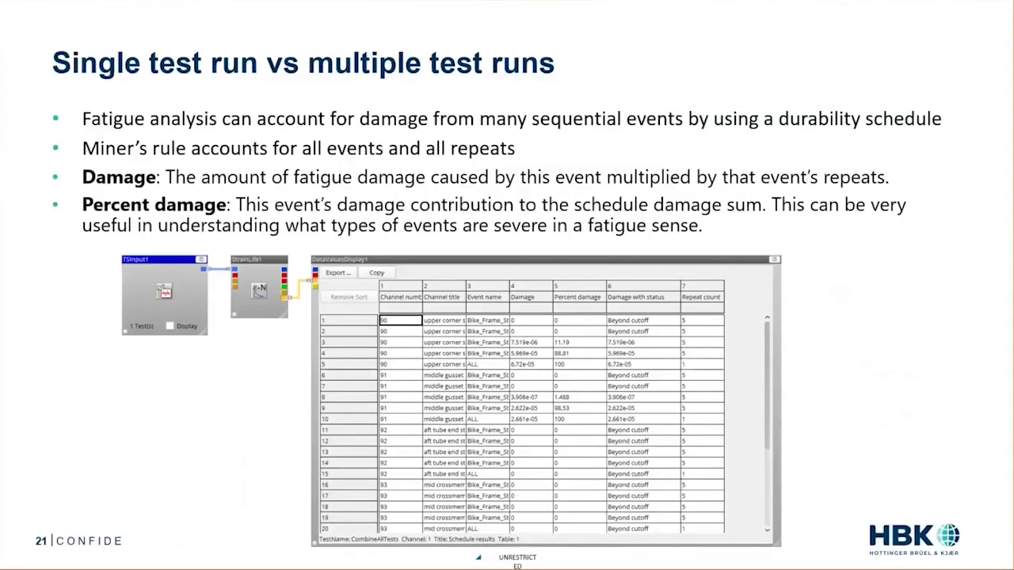
{"action": "key", "text": "Right"}
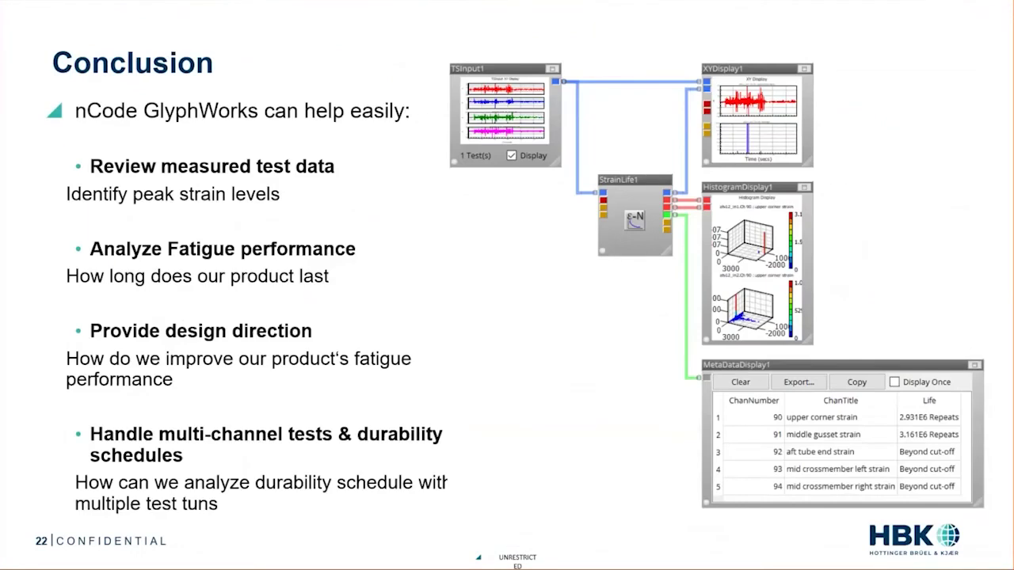